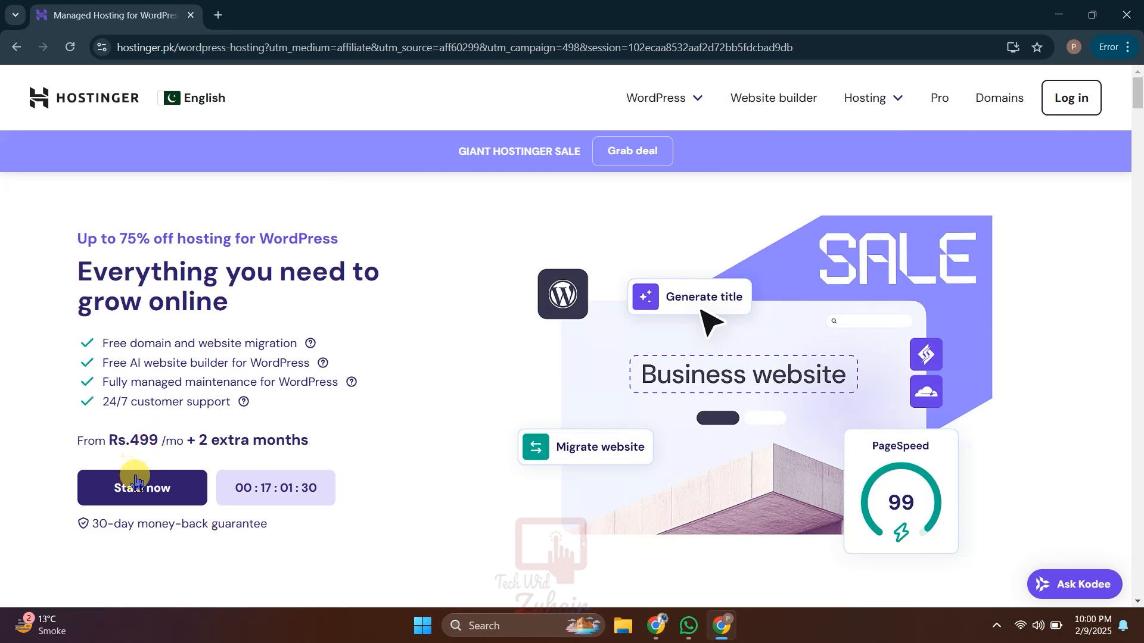
Compare the pricing cards and add Premium hosting for 48 months at Rs.499/month to the cart.
{"action": "scroll", "coordinate": [388, 332], "scroll_direction": "down", "scroll_amount": 5}
{"action": "scroll", "coordinate": [388, 331], "scroll_direction": "down", "scroll_amount": 8}
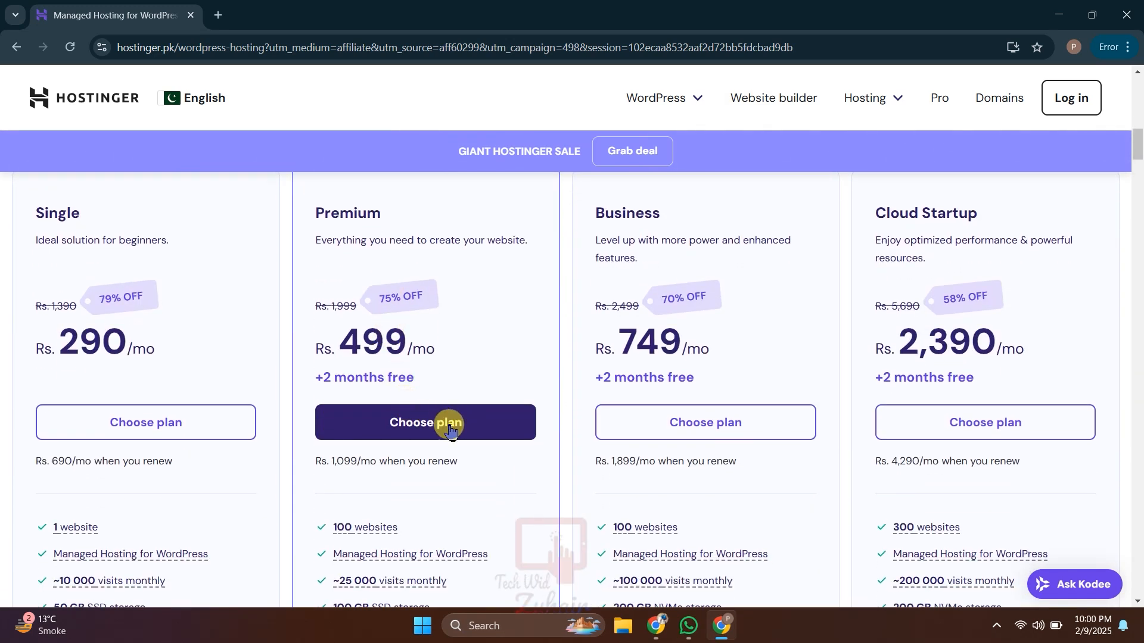
{"action": "scroll", "coordinate": [448, 422], "scroll_direction": "down", "scroll_amount": 1}
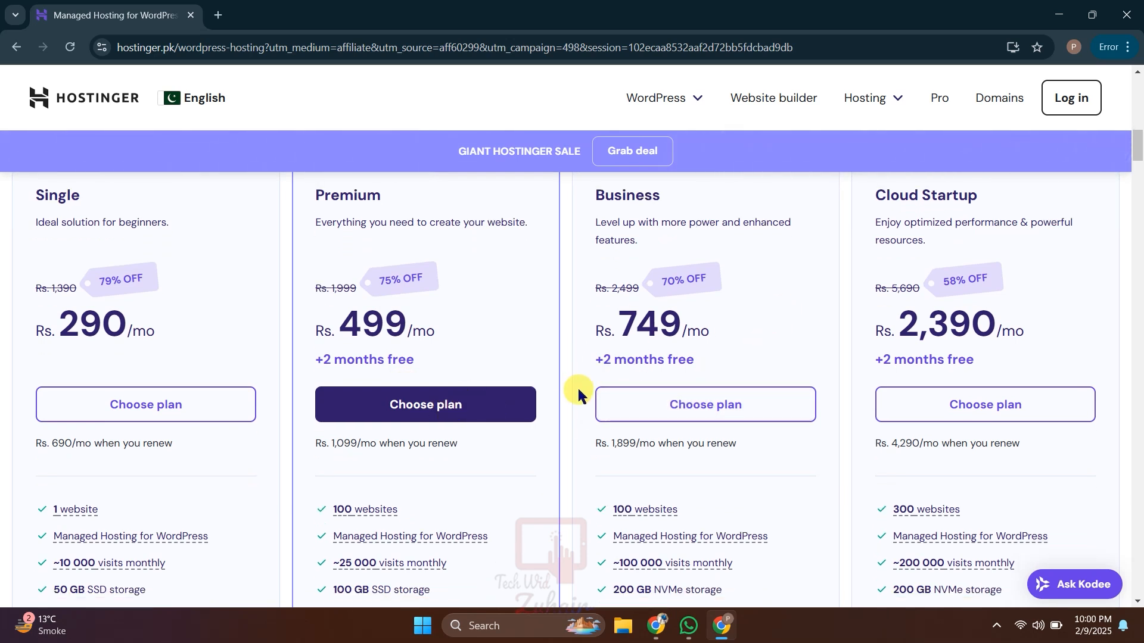
{"action": "scroll", "coordinate": [631, 351], "scroll_direction": "down", "scroll_amount": 2}
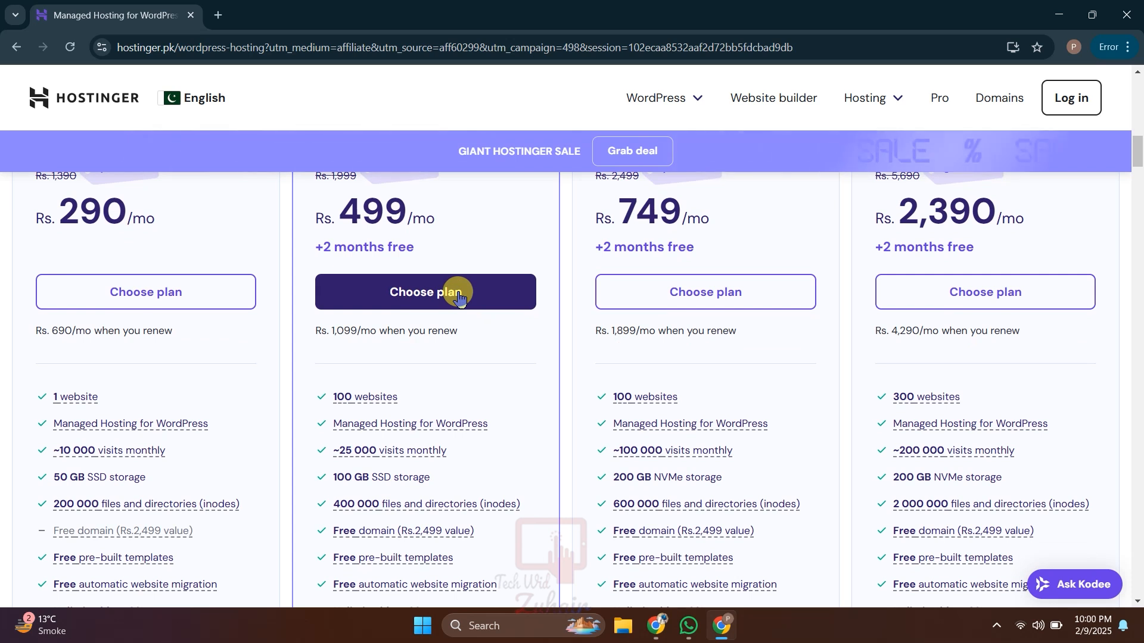
{"action": "scroll", "coordinate": [458, 296], "scroll_direction": "down", "scroll_amount": 3}
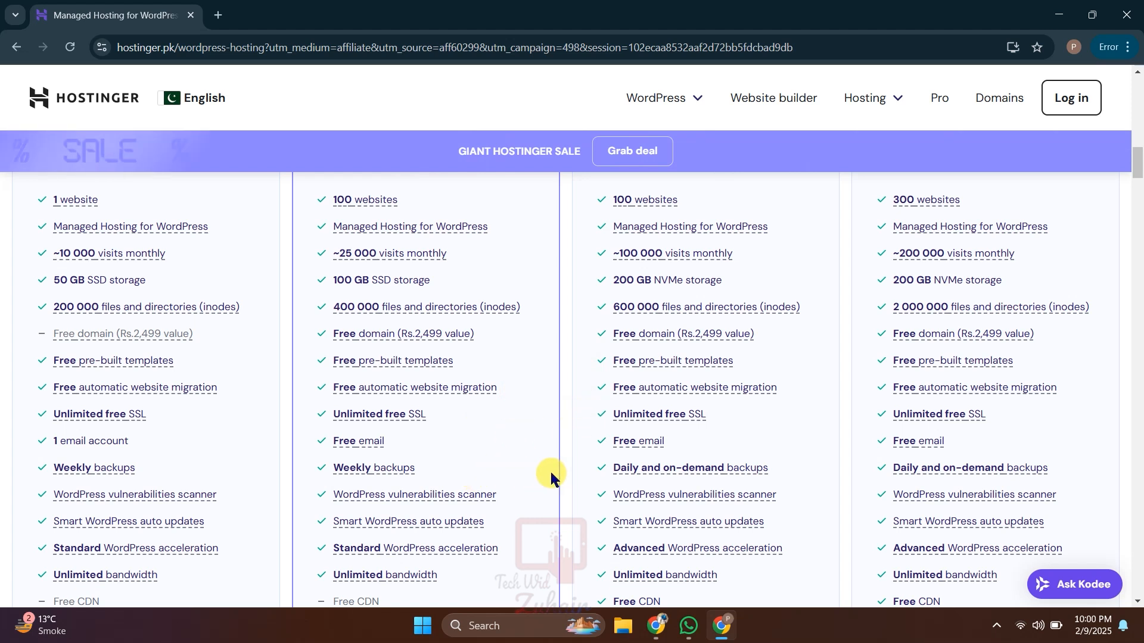
{"action": "scroll", "coordinate": [549, 475], "scroll_direction": "down", "scroll_amount": 1}
{"action": "scroll", "coordinate": [550, 475], "scroll_direction": "down", "scroll_amount": 2}
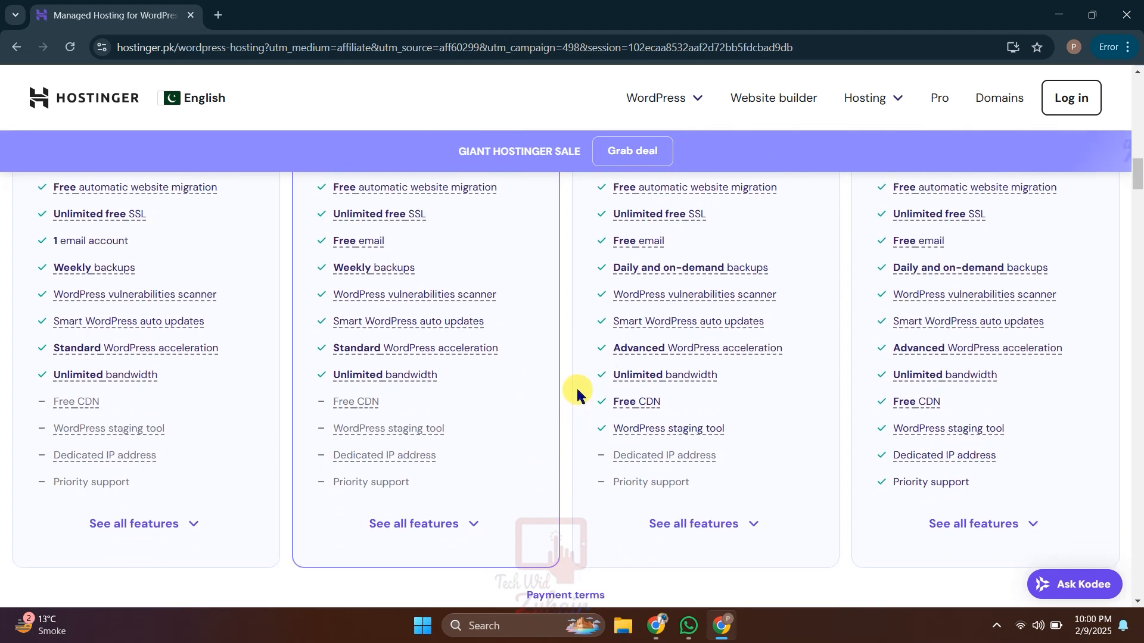
{"action": "scroll", "coordinate": [497, 481], "scroll_direction": "up", "scroll_amount": 7}
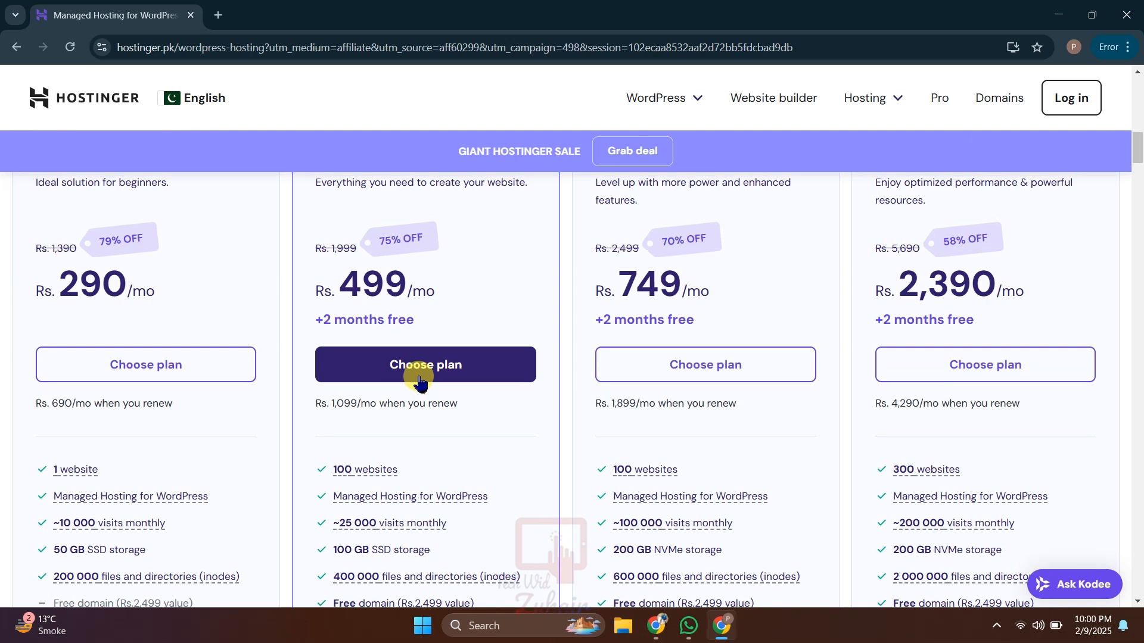
{"action": "scroll", "coordinate": [417, 376], "scroll_direction": "up", "scroll_amount": 2}
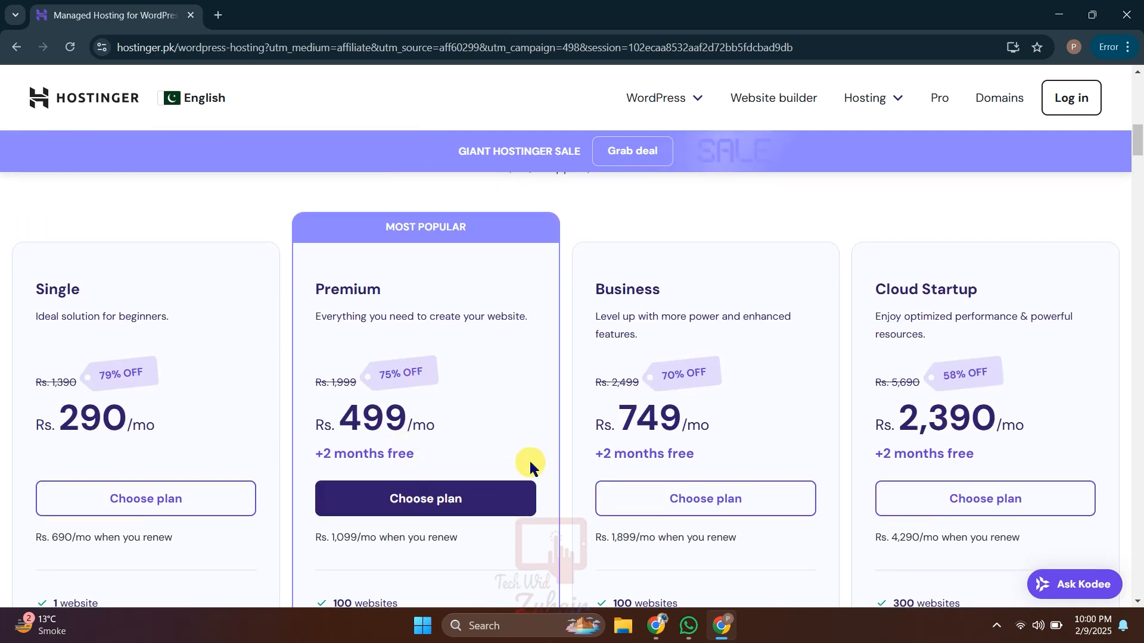
{"action": "left_click", "coordinate": [435, 497]}
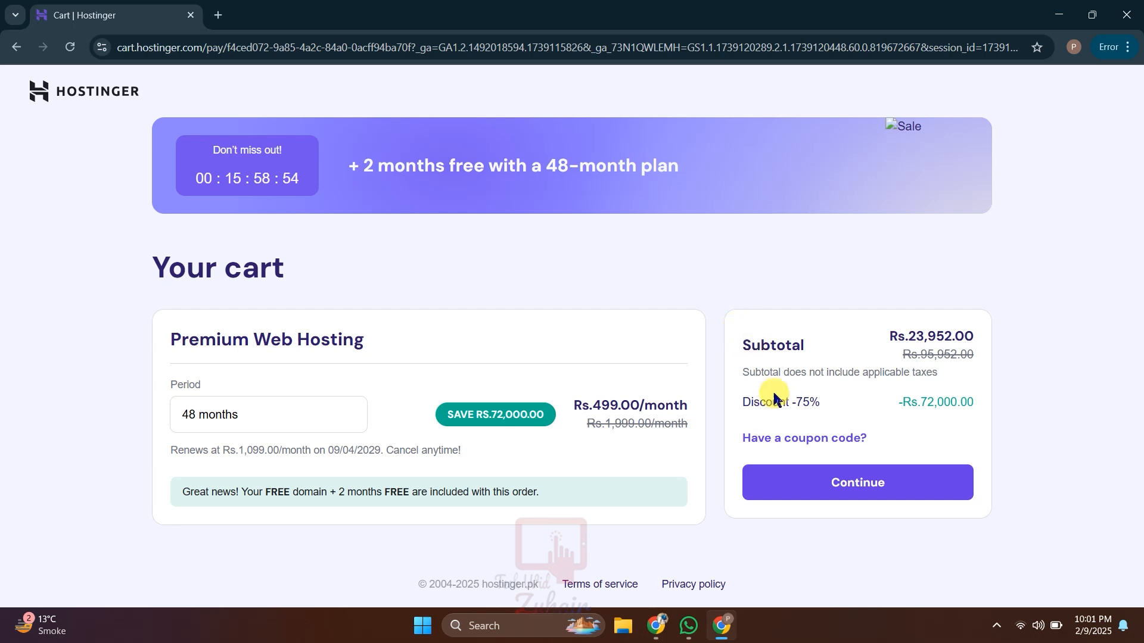
Try the 1- and 12-month periods, then settle on 24 months for a Rs.15,816.00 subtotal.
{"action": "left_click", "coordinate": [302, 411]}
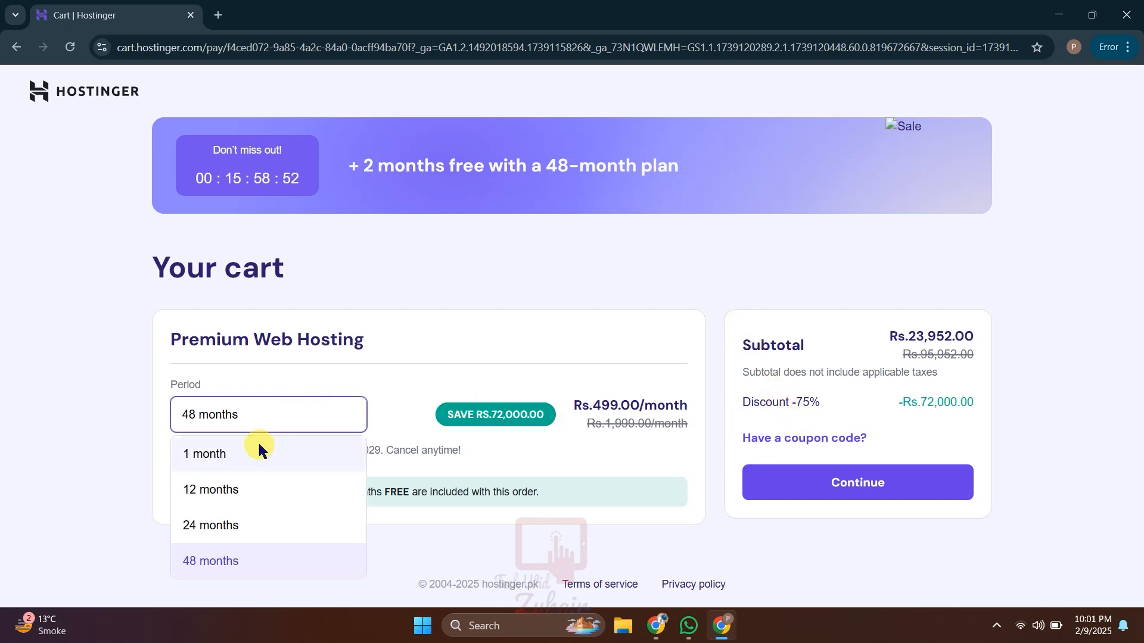
{"action": "left_click", "coordinate": [222, 456]}
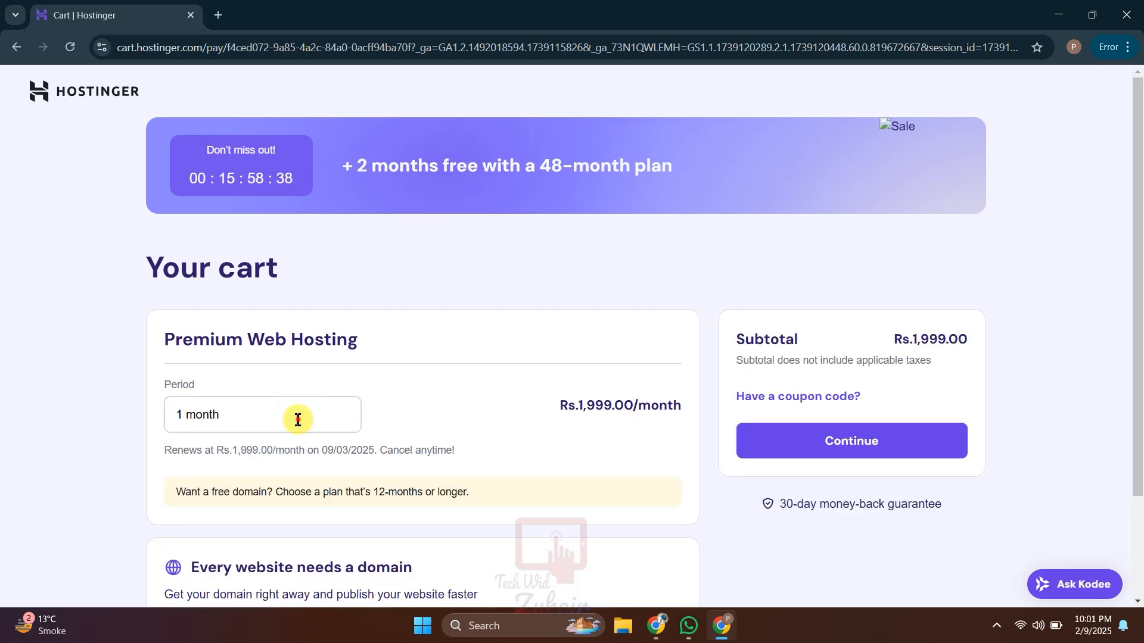
{"action": "left_click", "coordinate": [297, 416]}
{"action": "left_click", "coordinate": [274, 490]}
{"action": "left_click", "coordinate": [223, 415]}
{"action": "left_click", "coordinate": [231, 530]}
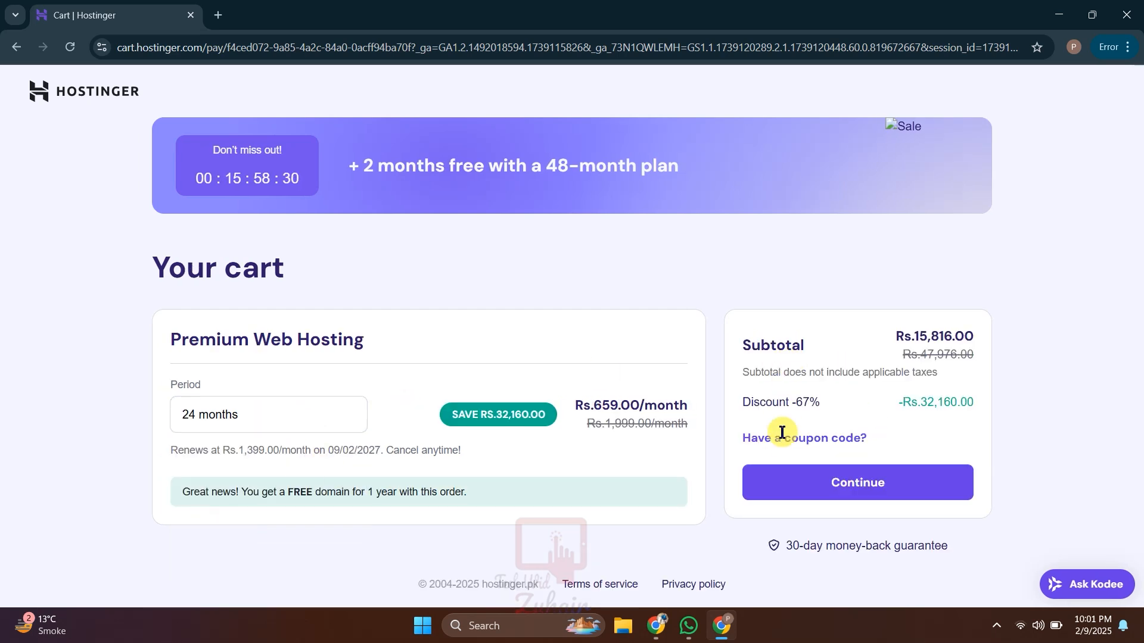
Apply coupon DISCOUNT7 to bring the subtotal to Rs.14,708.88 and continue to checkout.
{"action": "left_click", "coordinate": [821, 439]}
{"action": "left_click", "coordinate": [799, 495]}
{"action": "type", "text": "DISCOUNT7"}
{"action": "left_click", "coordinate": [939, 503]}
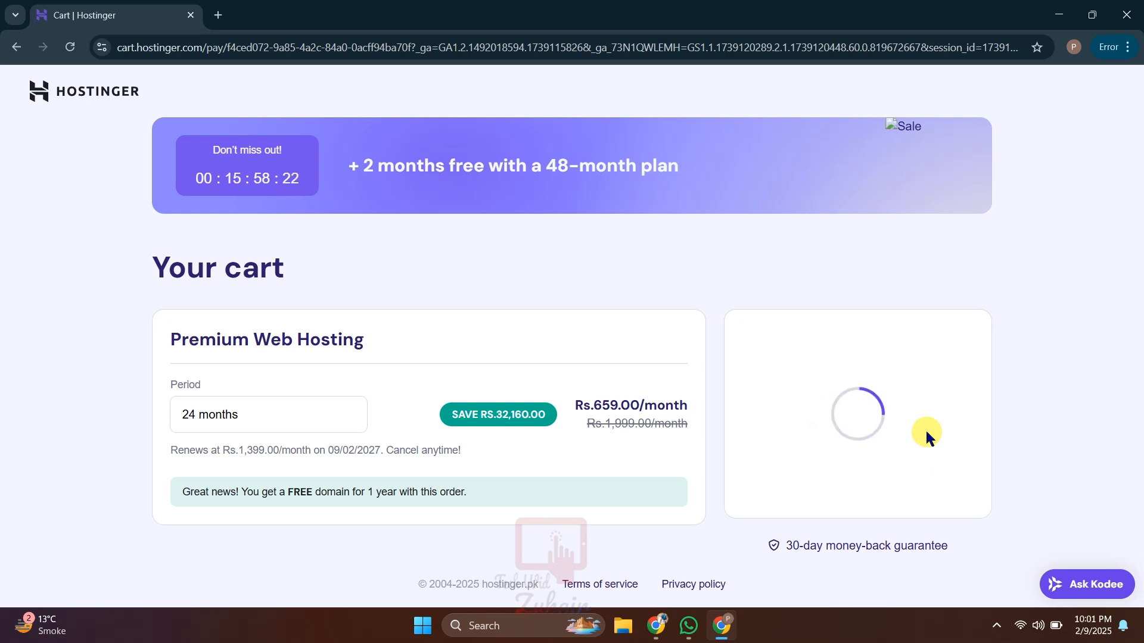
{"action": "scroll", "coordinate": [927, 434], "scroll_direction": "down", "scroll_amount": 1}
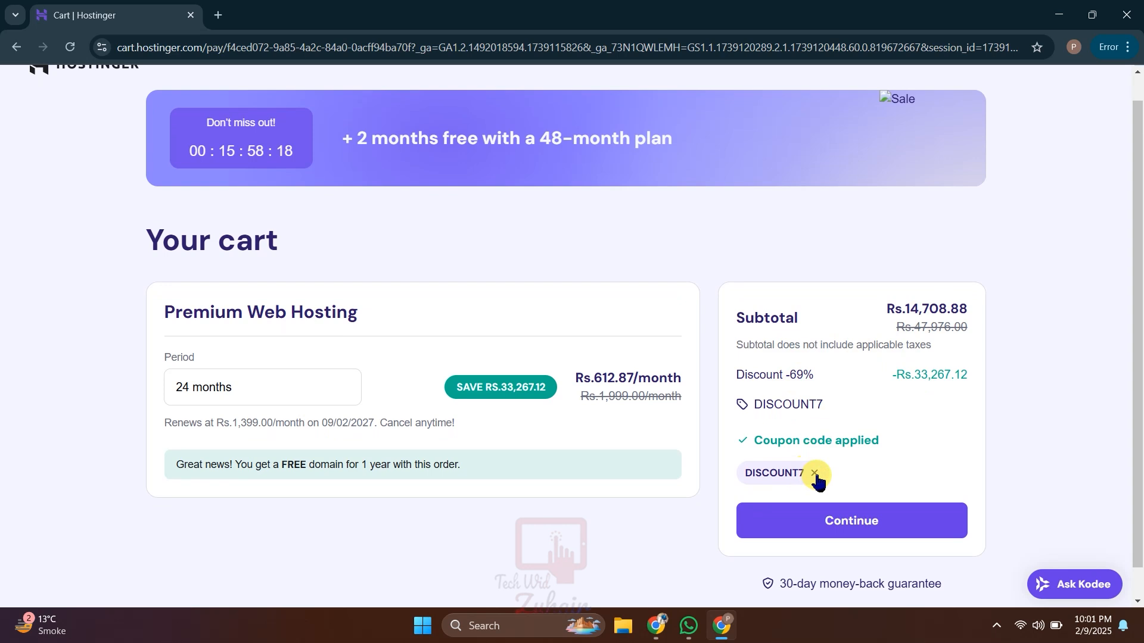
{"action": "left_click", "coordinate": [821, 521]}
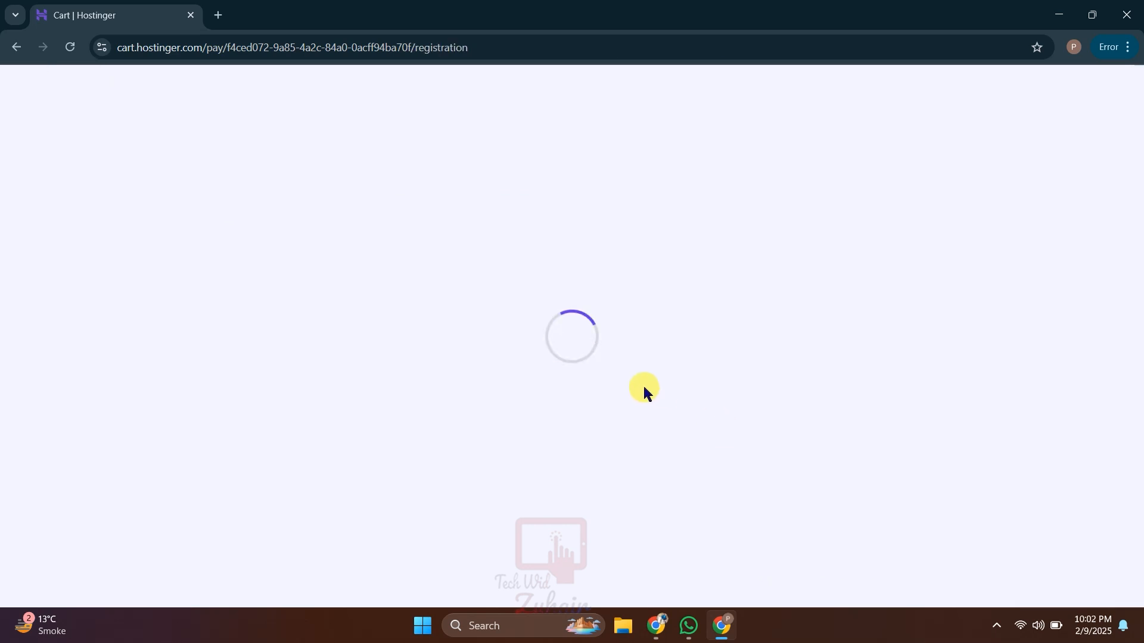
Sign up with the Google account and allow Google to share details with Hostinger.
{"action": "scroll", "coordinate": [619, 330], "scroll_direction": "down", "scroll_amount": 1}
{"action": "scroll", "coordinate": [596, 295], "scroll_direction": "up", "scroll_amount": 1}
{"action": "left_click", "coordinate": [557, 256]}
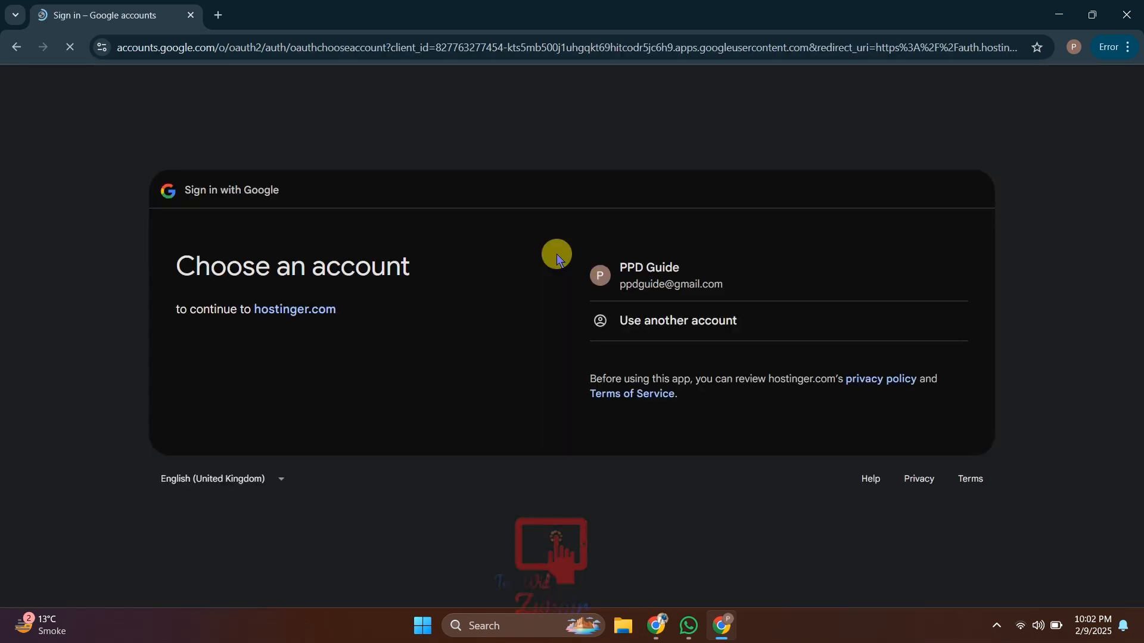
{"action": "left_click", "coordinate": [670, 285]}
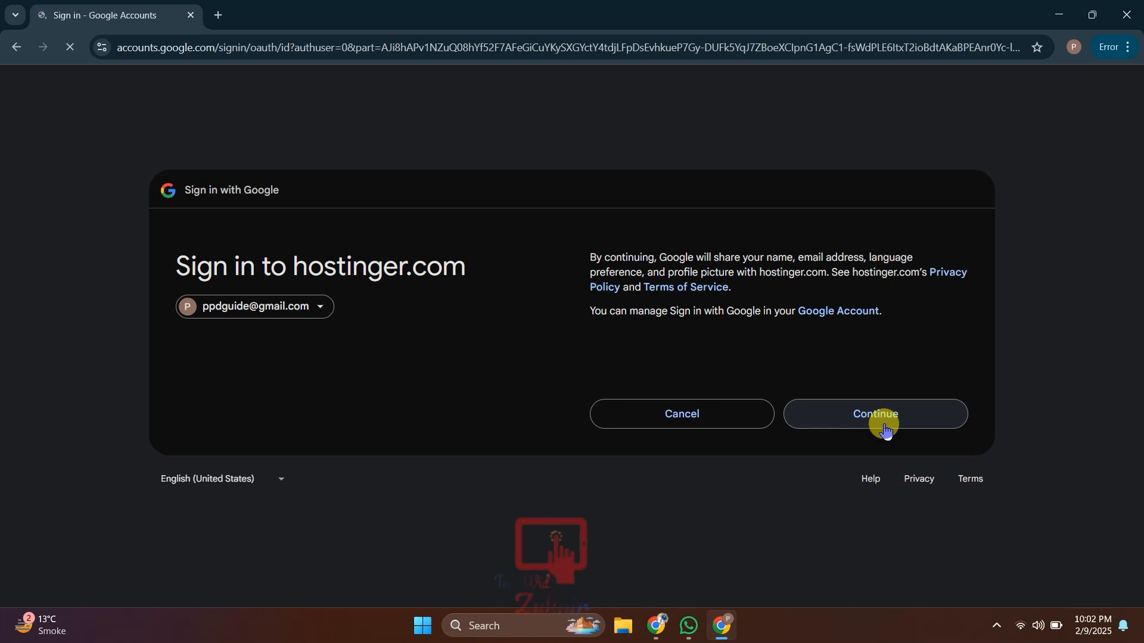
{"action": "left_click", "coordinate": [884, 429]}
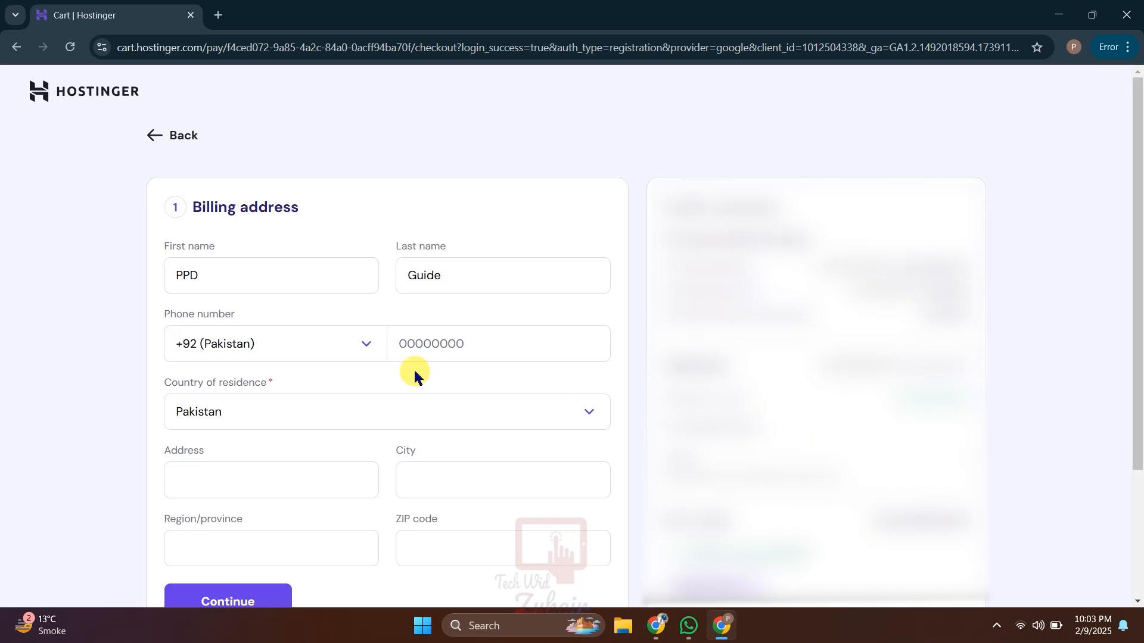
{"action": "left_click", "coordinate": [246, 274]}
Replace the billing first and last name with the account holder's own name.
{"action": "double_click", "coordinate": [246, 274]}
{"action": "type", "text": "Zuhair"}
{"action": "key", "text": "Tab"}
{"action": "type", "text": "Ahmad"}
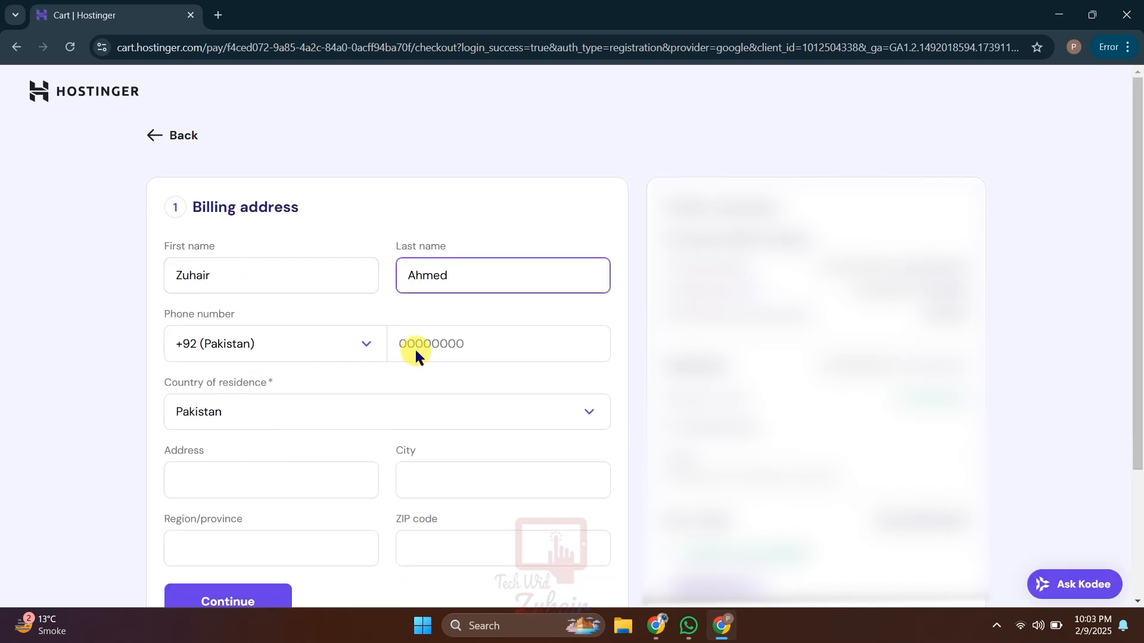
{"action": "left_click", "coordinate": [441, 337]}
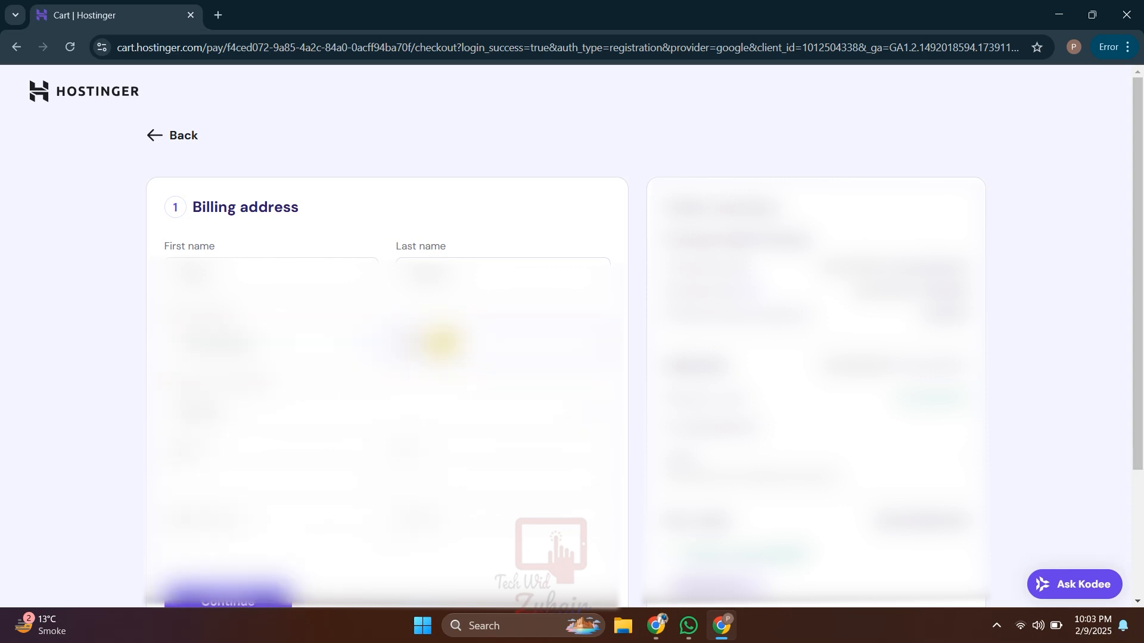
Look at the Easypaisa payment option, then expand the Card payment form instead.
{"action": "scroll", "coordinate": [371, 401], "scroll_direction": "down", "scroll_amount": 1}
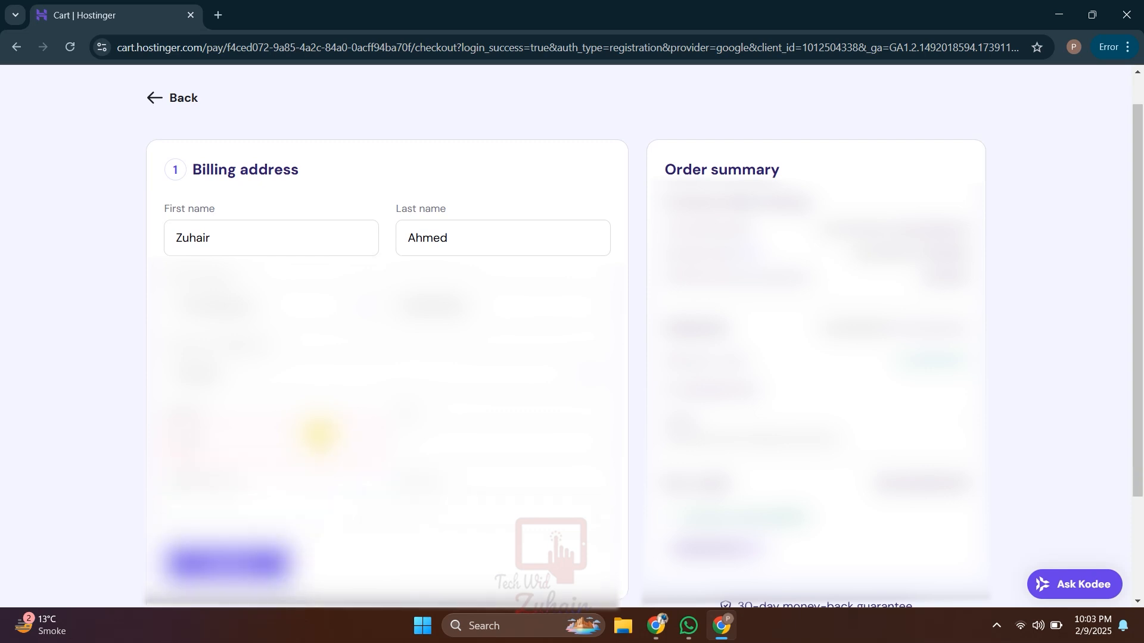
{"action": "scroll", "coordinate": [535, 425], "scroll_direction": "down", "scroll_amount": 4}
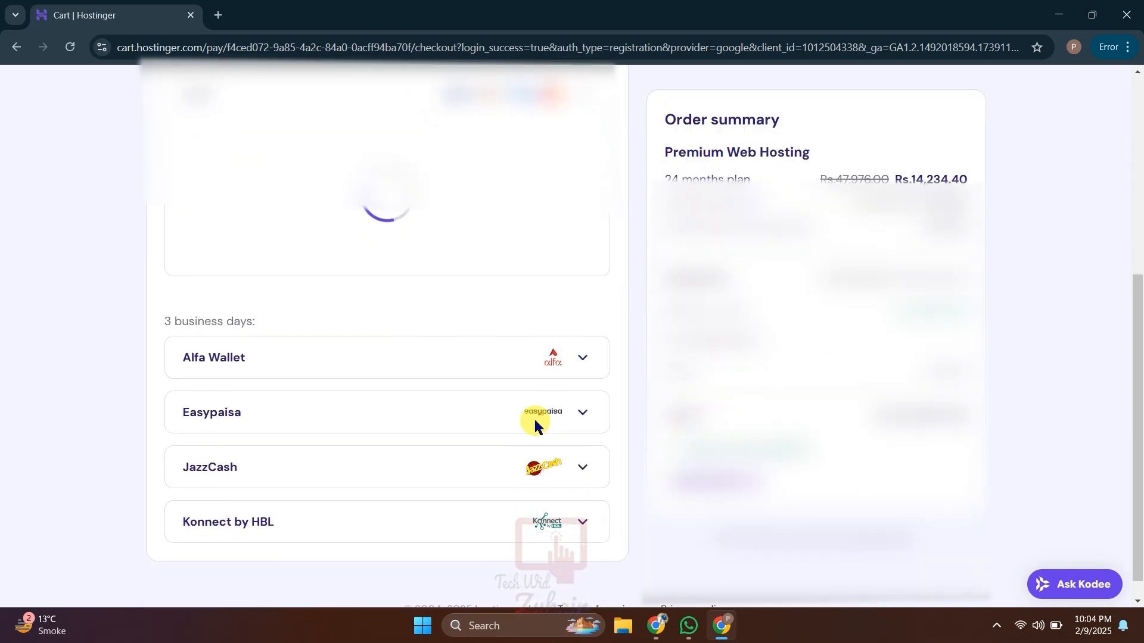
{"action": "left_click", "coordinate": [248, 395]}
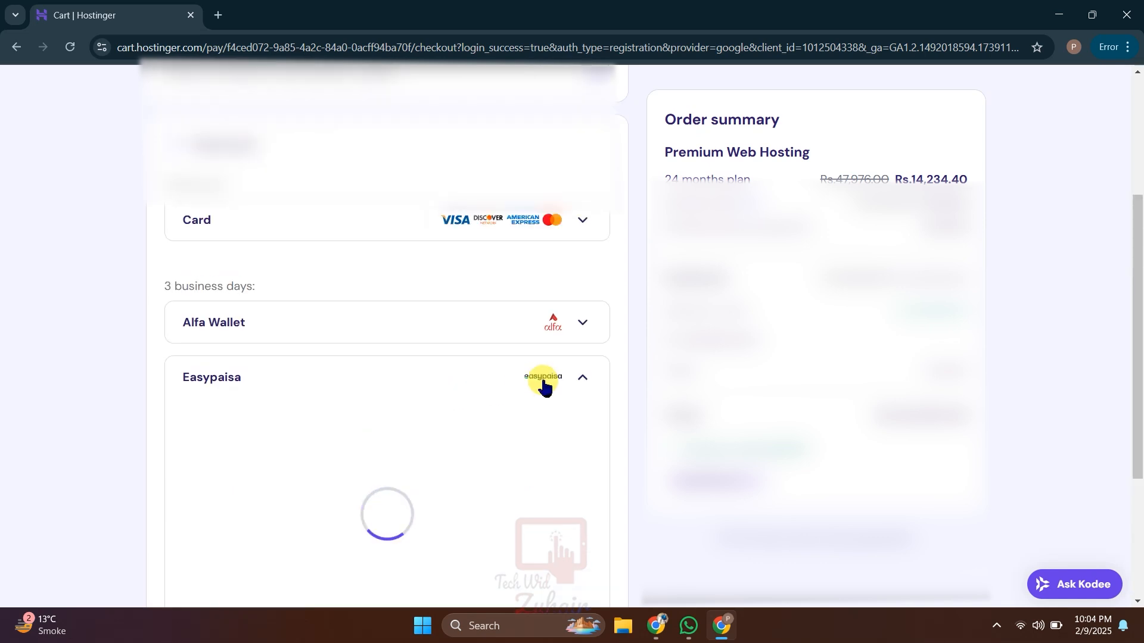
{"action": "left_click", "coordinate": [536, 384]}
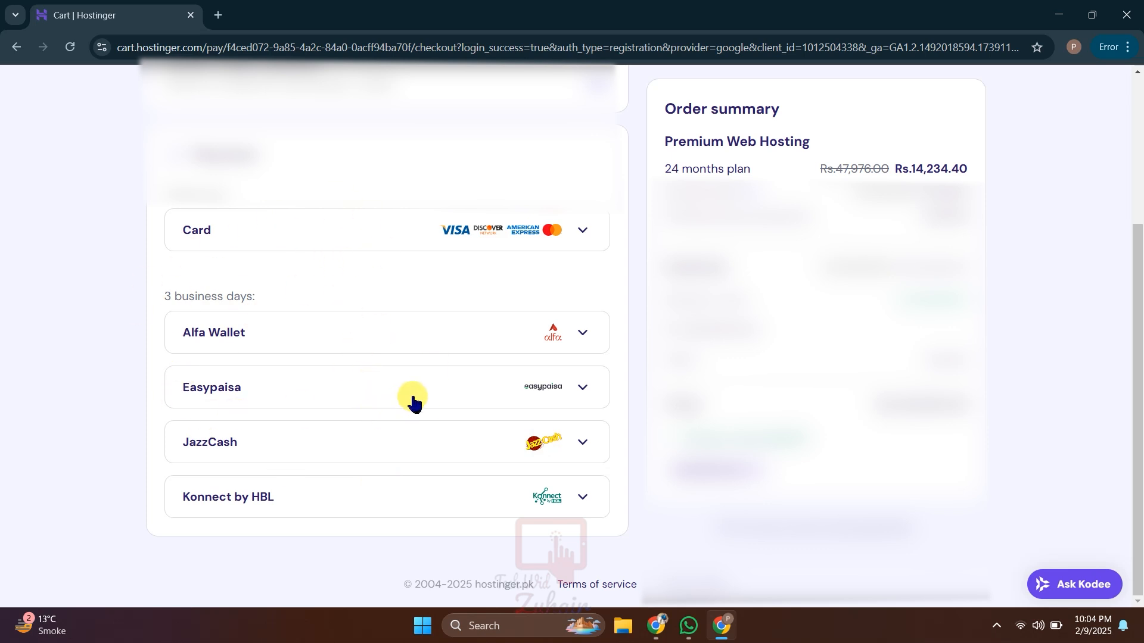
{"action": "left_click", "coordinate": [524, 235]}
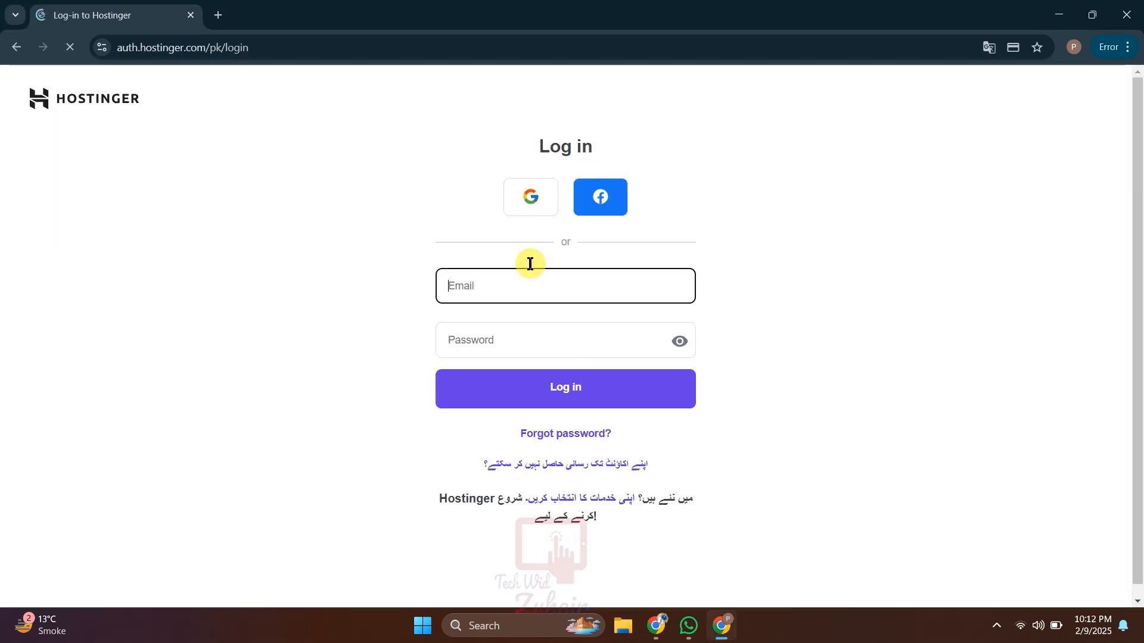
Log in to Hostinger using the Google account.
{"action": "left_click", "coordinate": [535, 208]}
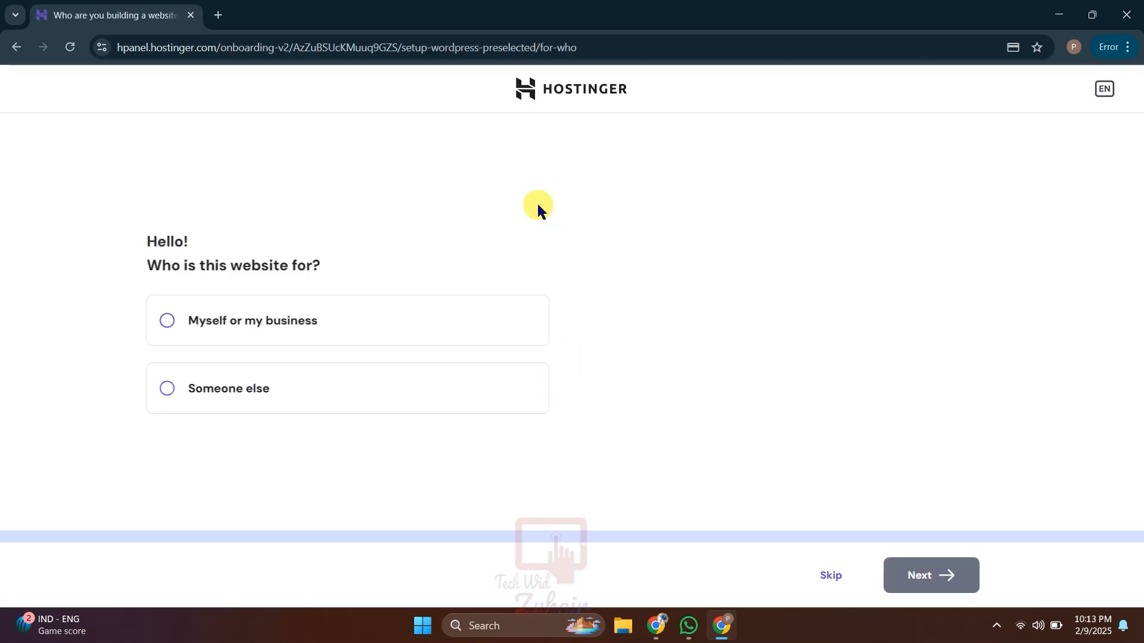
Answer onboarding with 'Myself or my business' and 'Create a website'.
{"action": "left_click", "coordinate": [316, 333]}
{"action": "left_click", "coordinate": [922, 590]}
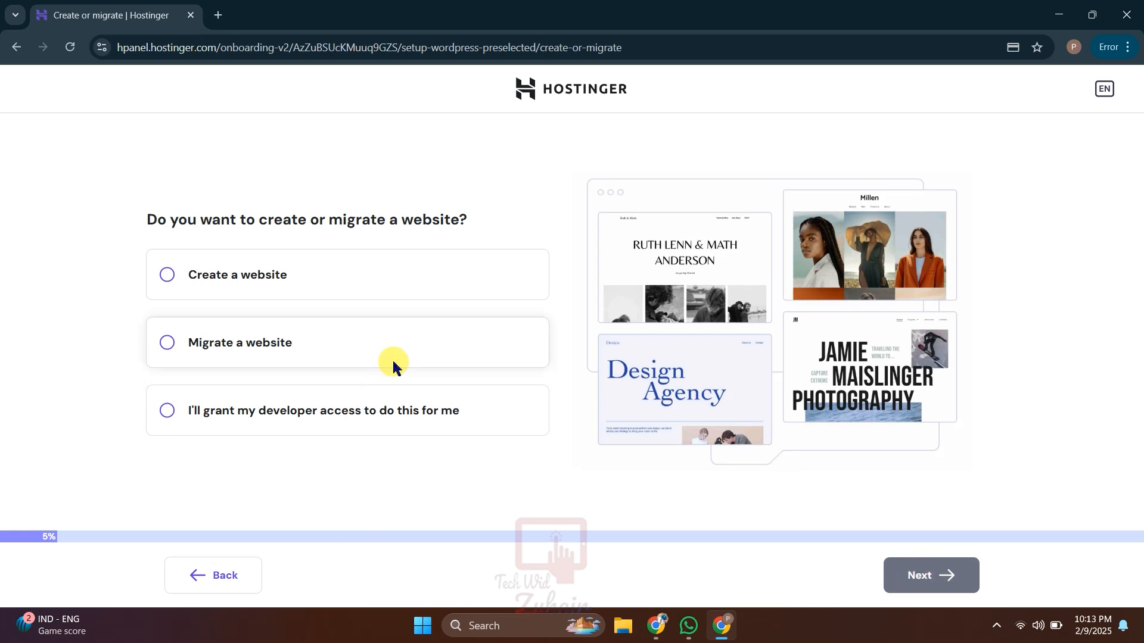
{"action": "left_click", "coordinate": [234, 293]}
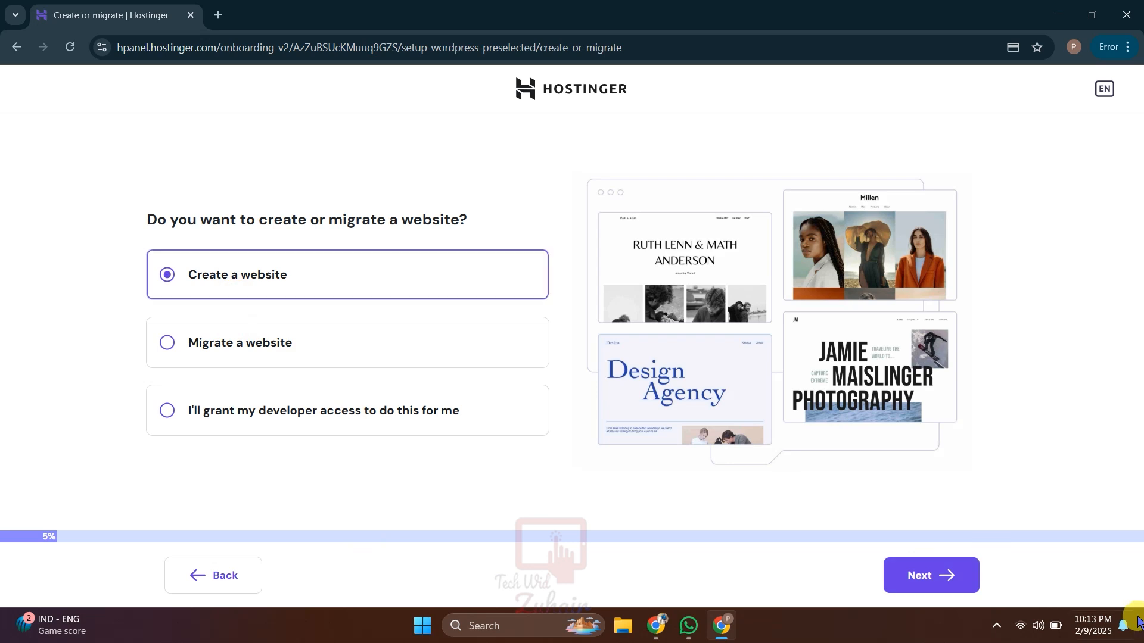
{"action": "left_click", "coordinate": [918, 574]}
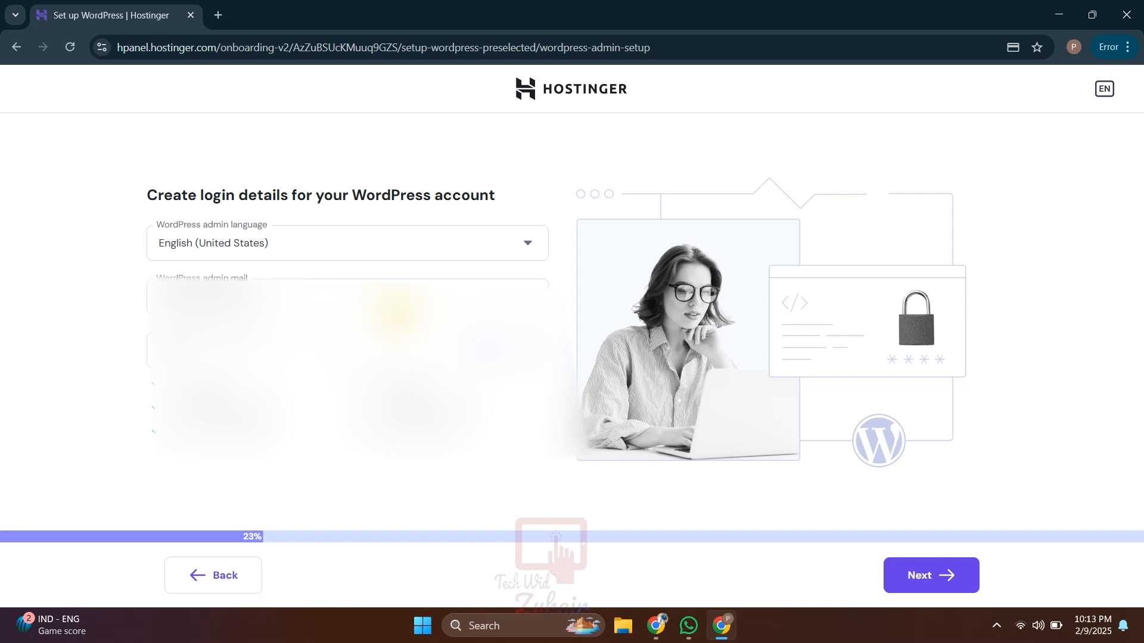
Enter the WordPress admin password and confirm the login details.
{"action": "left_click", "coordinate": [417, 346]}
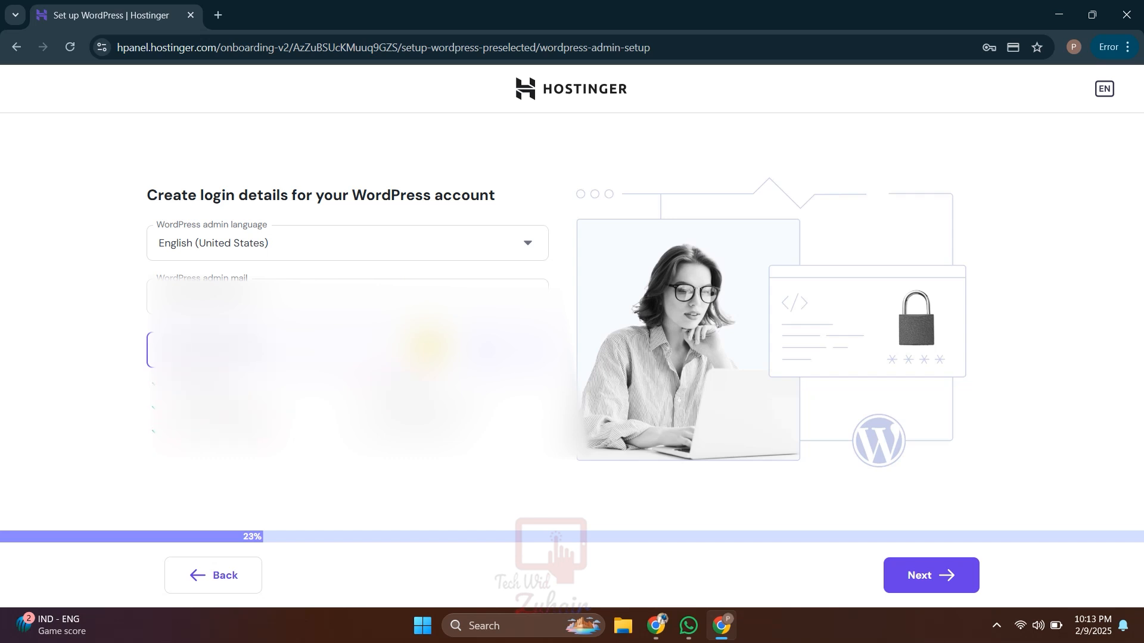
{"action": "left_click", "coordinate": [923, 578]}
{"action": "mouse_move", "coordinate": [575, 307]}
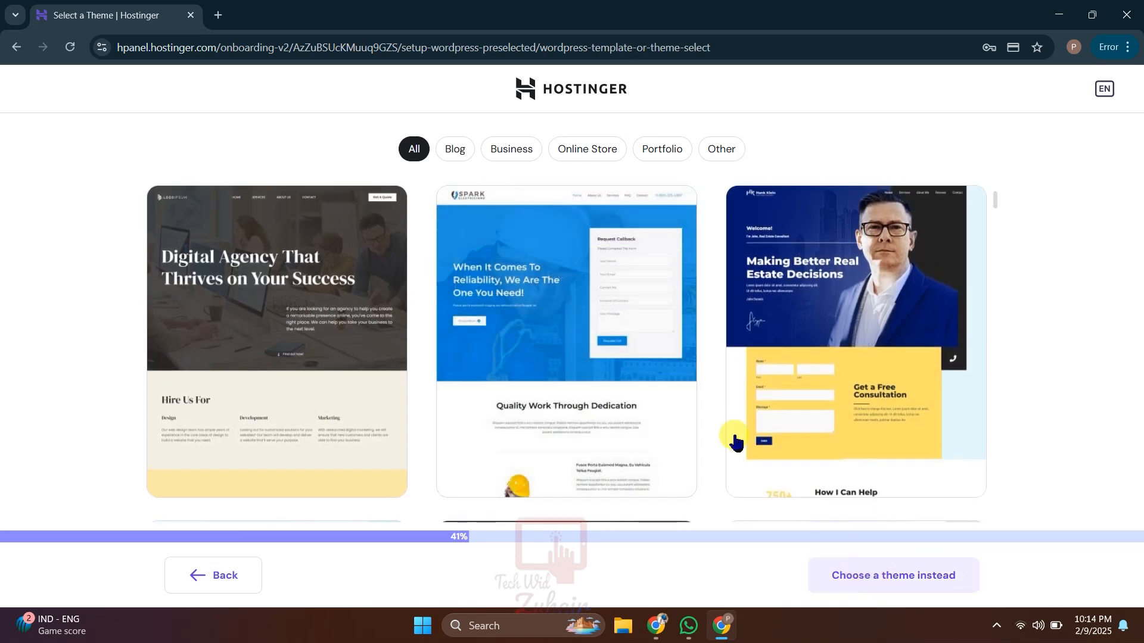
Select Astra from the starter theme list and confirm the theme choice.
{"action": "scroll", "coordinate": [723, 421], "scroll_direction": "down", "scroll_amount": 6}
{"action": "scroll", "coordinate": [723, 421], "scroll_direction": "up", "scroll_amount": 6}
{"action": "scroll", "coordinate": [724, 421], "scroll_direction": "up", "scroll_amount": 1}
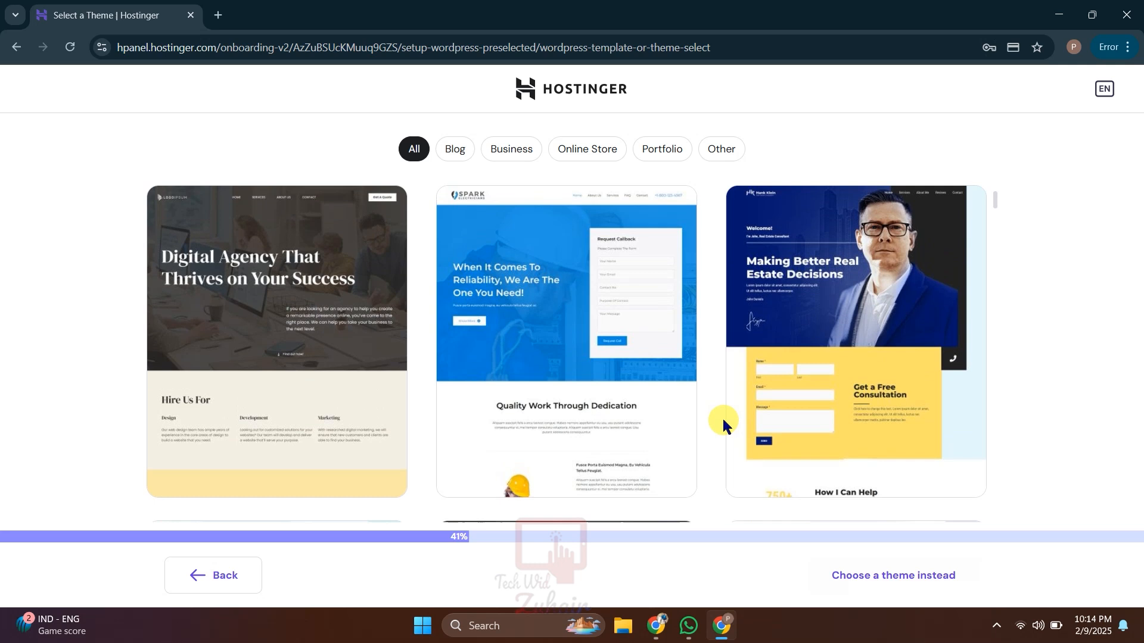
{"action": "left_click", "coordinate": [899, 576]}
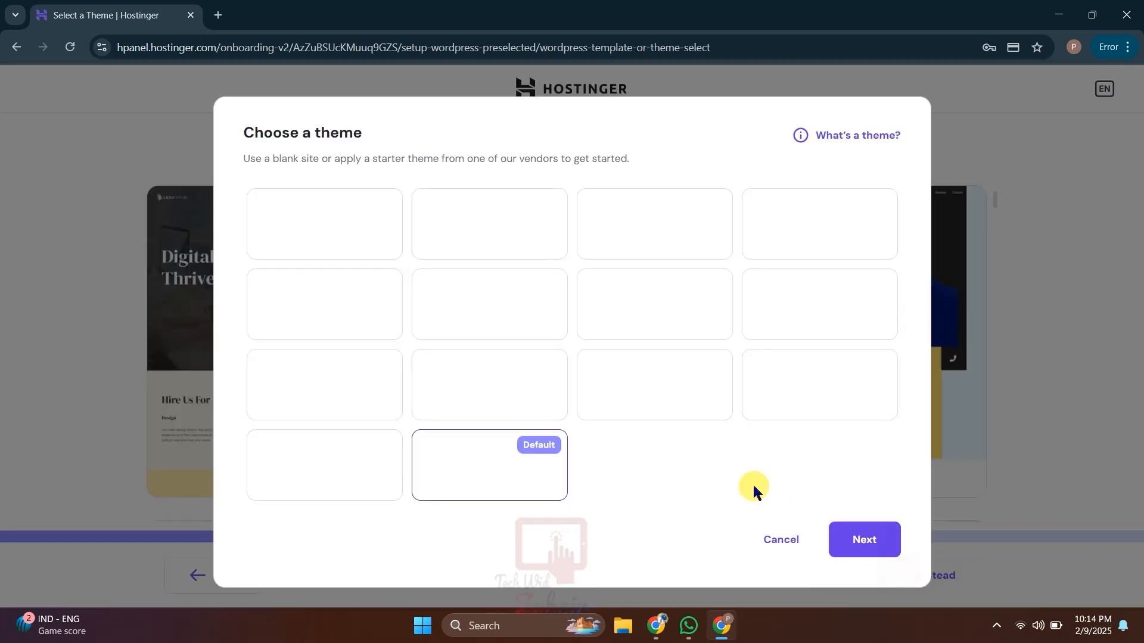
{"action": "left_click", "coordinate": [787, 543]}
{"action": "scroll", "coordinate": [495, 519], "scroll_direction": "down", "scroll_amount": 2}
{"action": "scroll", "coordinate": [549, 519], "scroll_direction": "up", "scroll_amount": 2}
{"action": "left_click", "coordinate": [856, 575]}
{"action": "left_click", "coordinate": [304, 223]}
{"action": "left_click", "coordinate": [855, 539]}
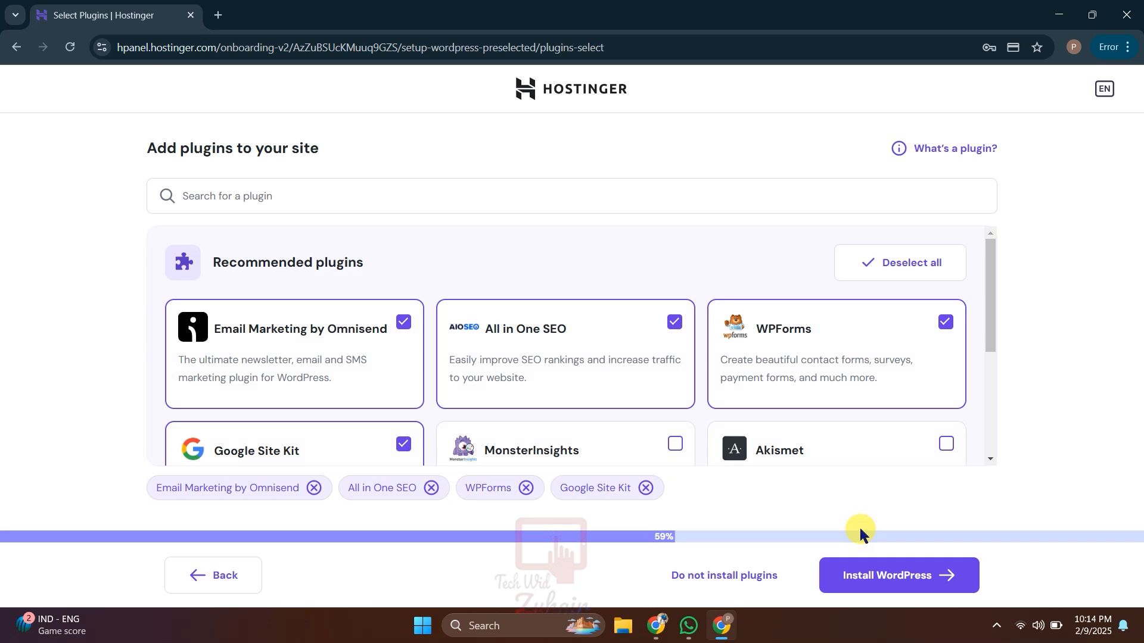
Deselect all recommended plugins and choose not to install any.
{"action": "left_click", "coordinate": [905, 270]}
{"action": "scroll", "coordinate": [906, 270], "scroll_direction": "down", "scroll_amount": 2}
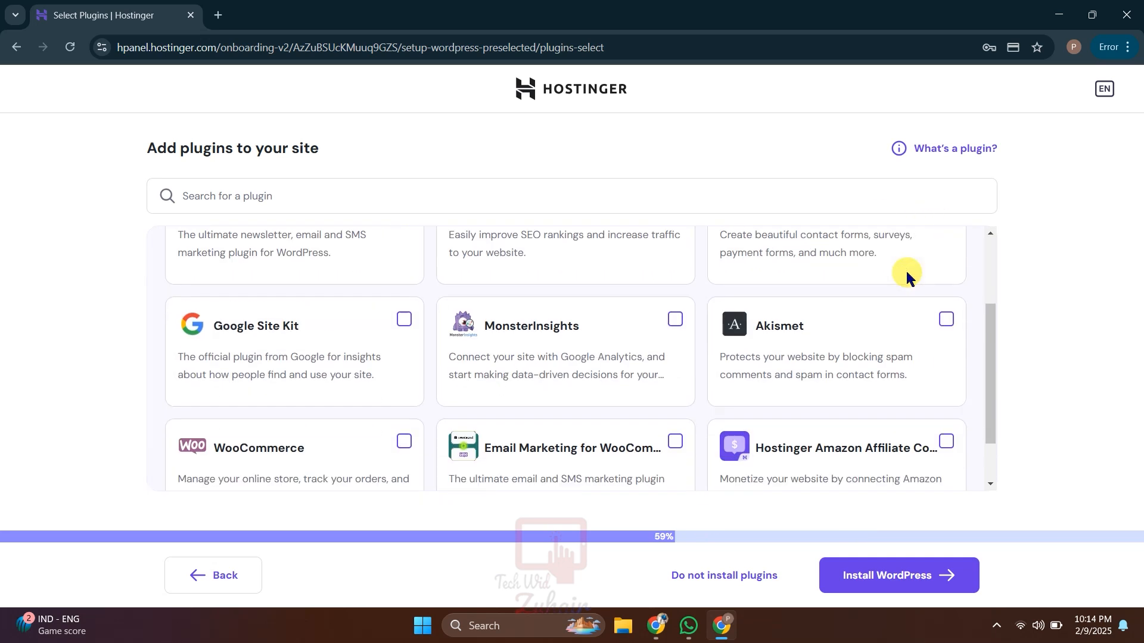
{"action": "scroll", "coordinate": [906, 270], "scroll_direction": "down", "scroll_amount": 1}
{"action": "left_click", "coordinate": [719, 586]}
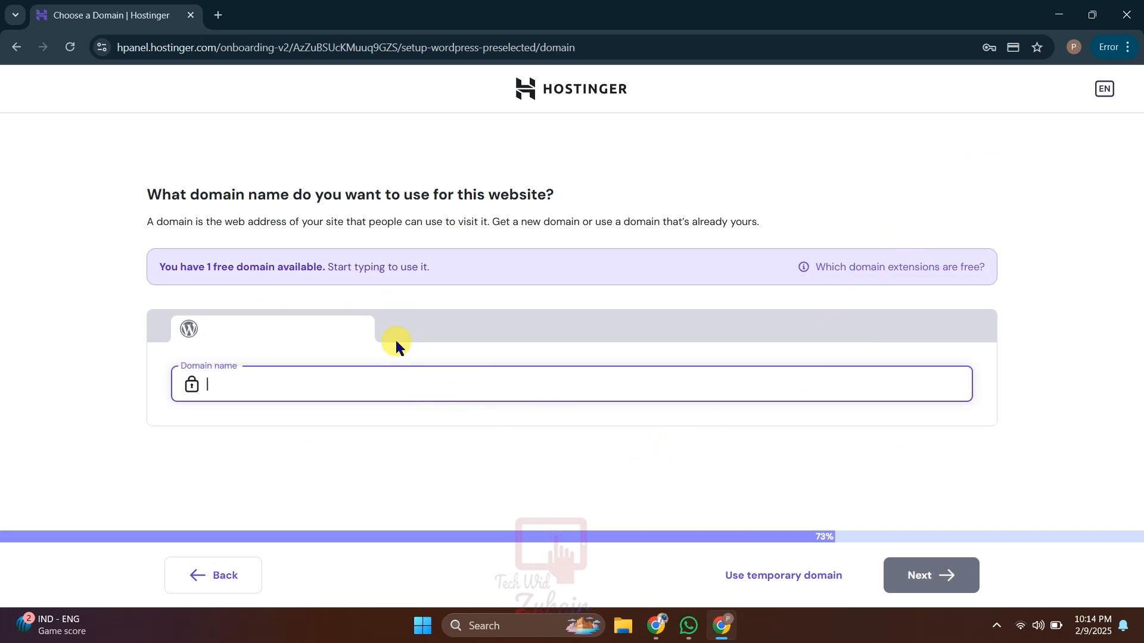
Search ppdguide.com, select its free domain suggestion, and continue to the registration form.
{"action": "type", "text": "ppdguid"}
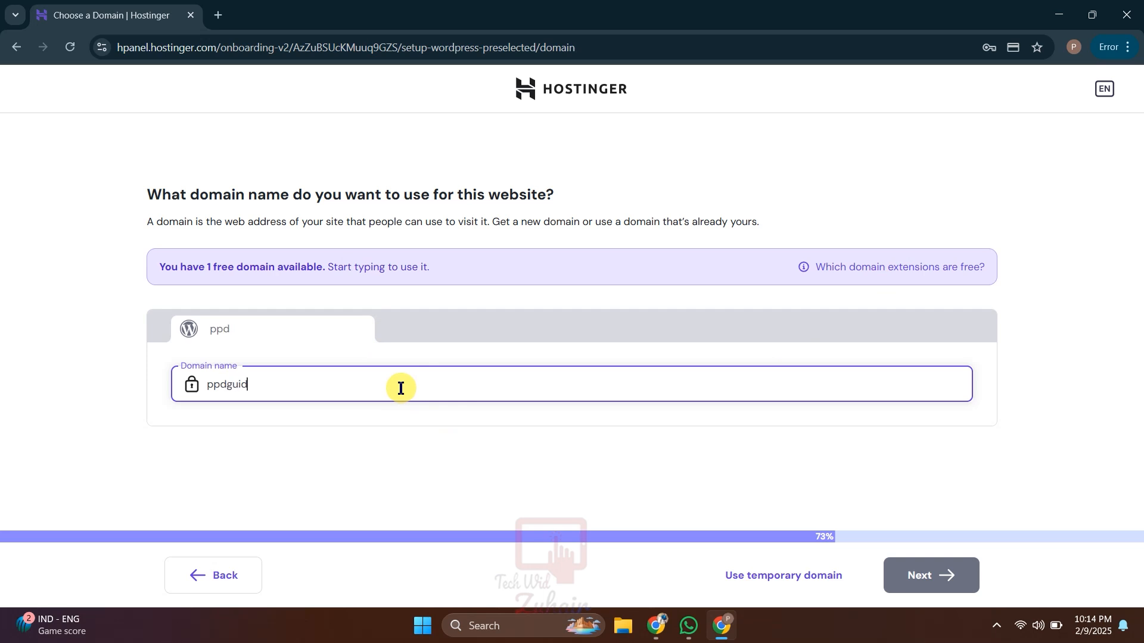
{"action": "type", "text": "e.com"}
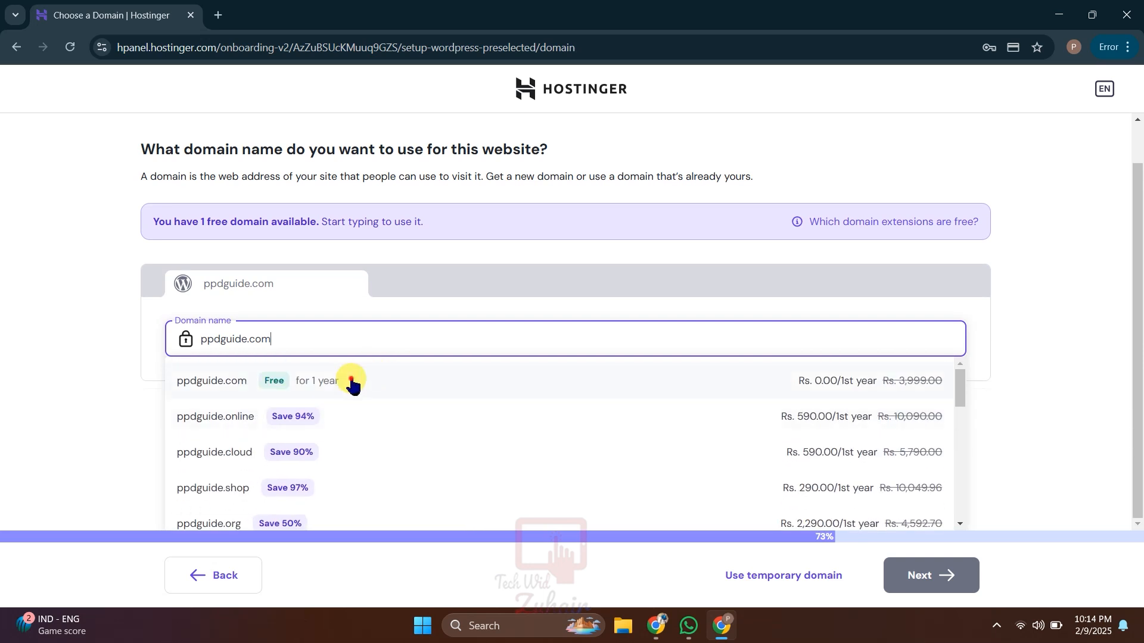
{"action": "left_click", "coordinate": [351, 383]}
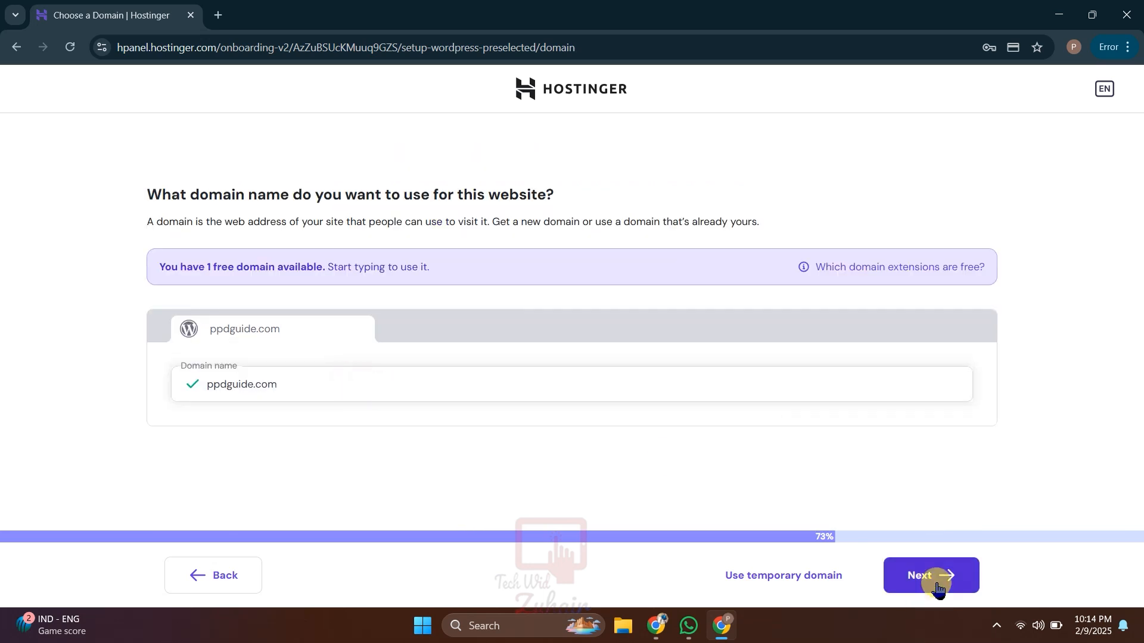
{"action": "left_click", "coordinate": [933, 581]}
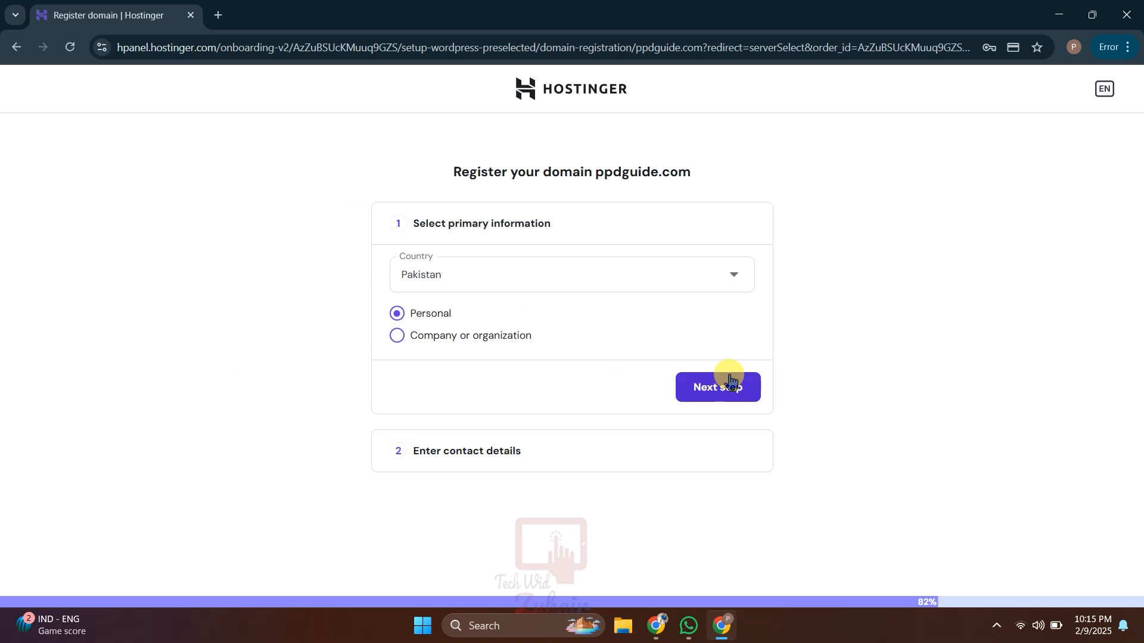
Confirm Pakistan as the country and Personal as the registration type.
{"action": "mouse_move", "coordinate": [662, 10]}
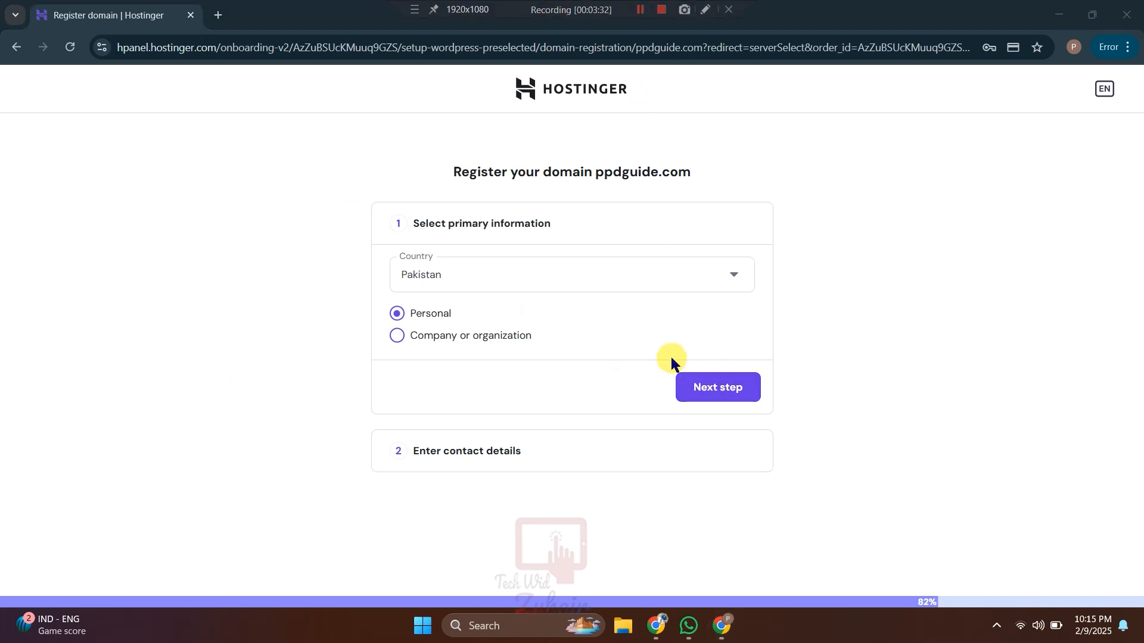
{"action": "left_click", "coordinate": [707, 389]}
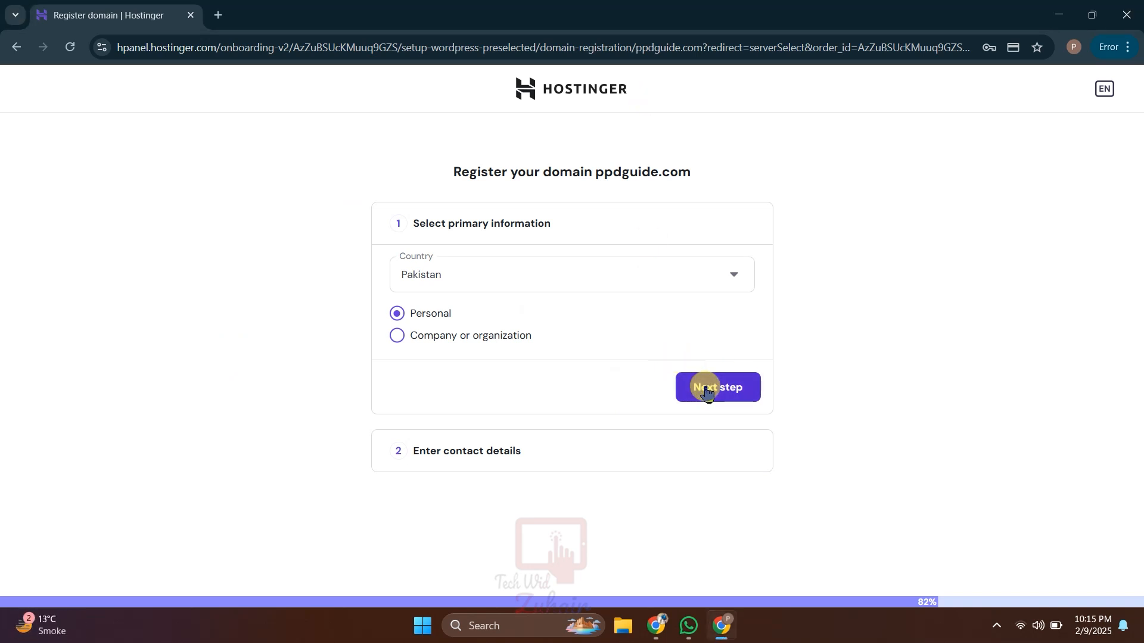
{"action": "left_click", "coordinate": [708, 389]}
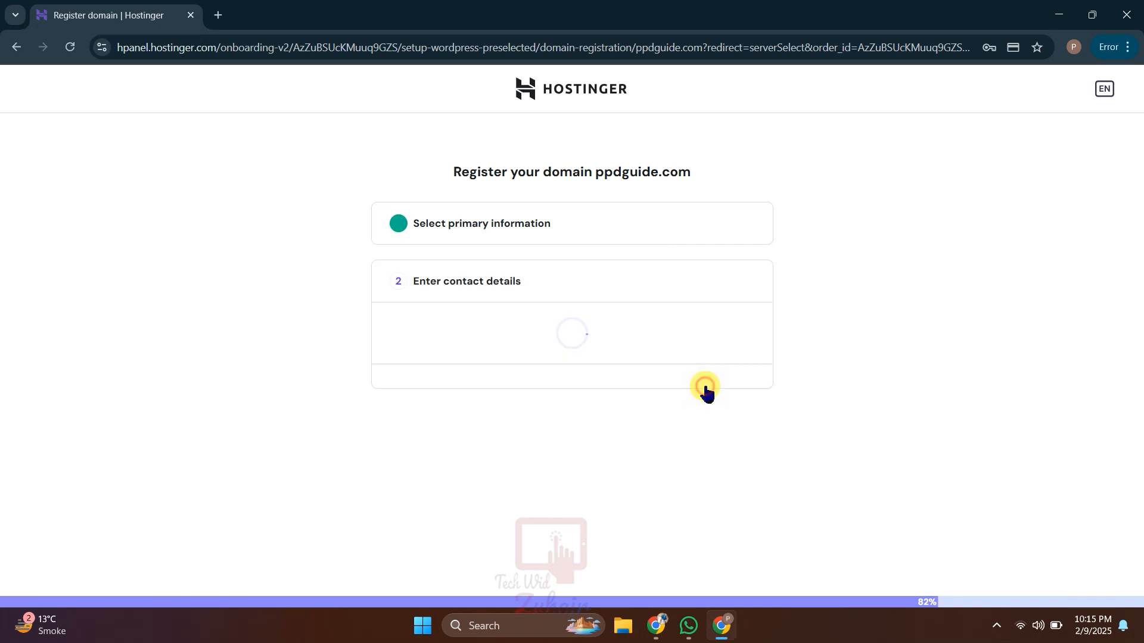
Fill in the contact details and finish registering ppdguide.com.
{"action": "scroll", "coordinate": [626, 486], "scroll_direction": "down", "scroll_amount": 5}
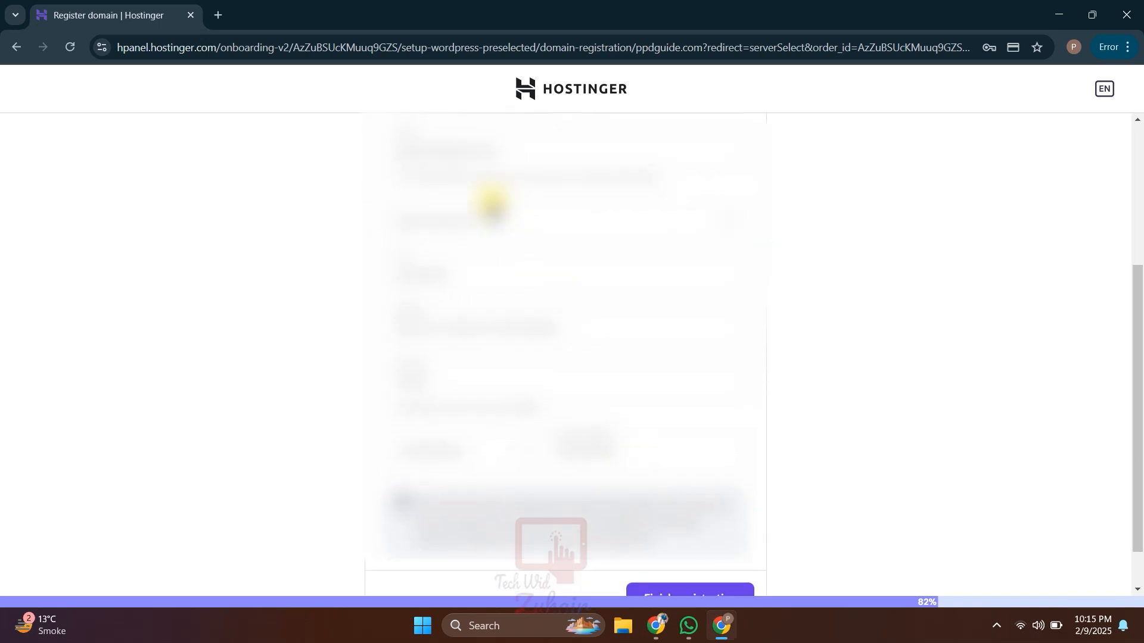
{"action": "left_click", "coordinate": [485, 217]}
{"action": "left_click", "coordinate": [417, 290]}
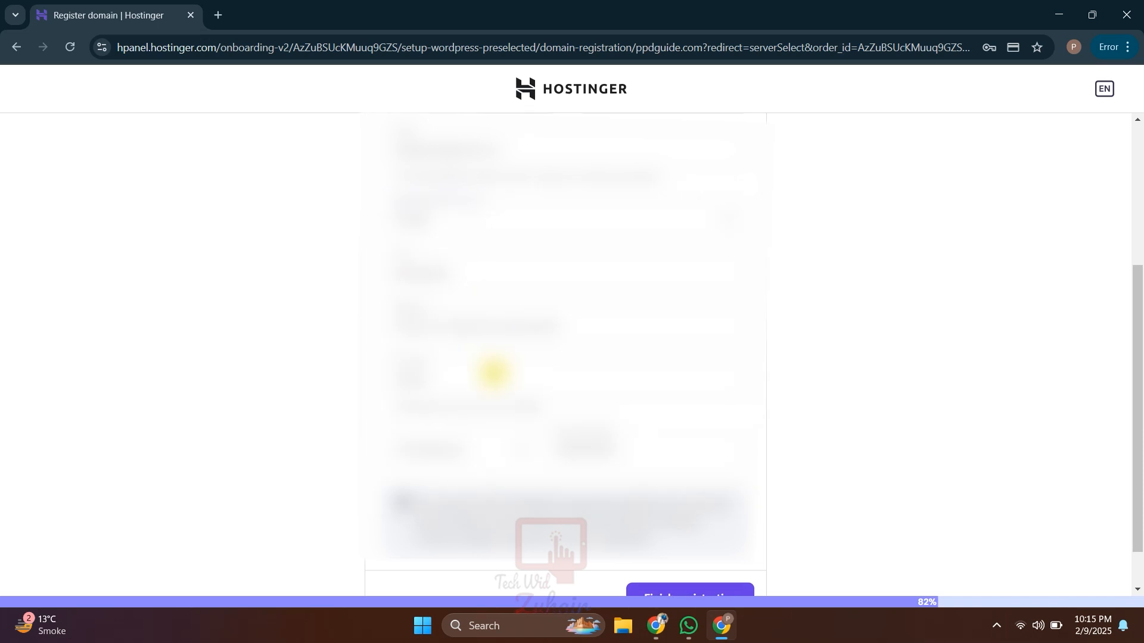
{"action": "scroll", "coordinate": [572, 400], "scroll_direction": "down", "scroll_amount": 1}
{"action": "left_click", "coordinate": [667, 539]}
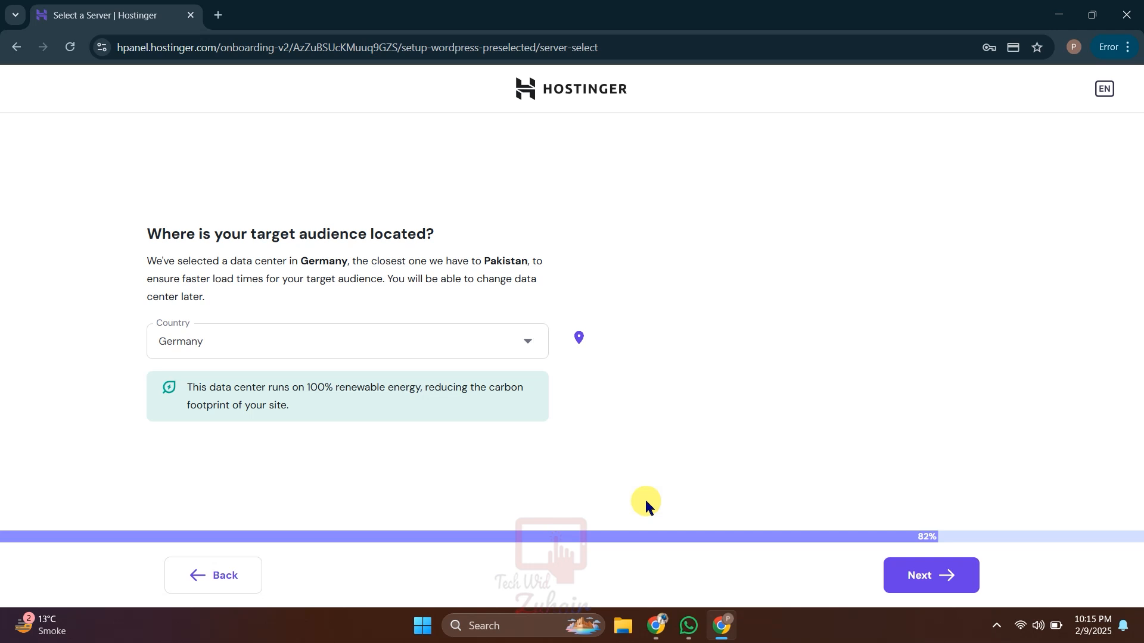
Change the data center from Germany to United States, Arizona and start building the site.
{"action": "left_click", "coordinate": [460, 338]}
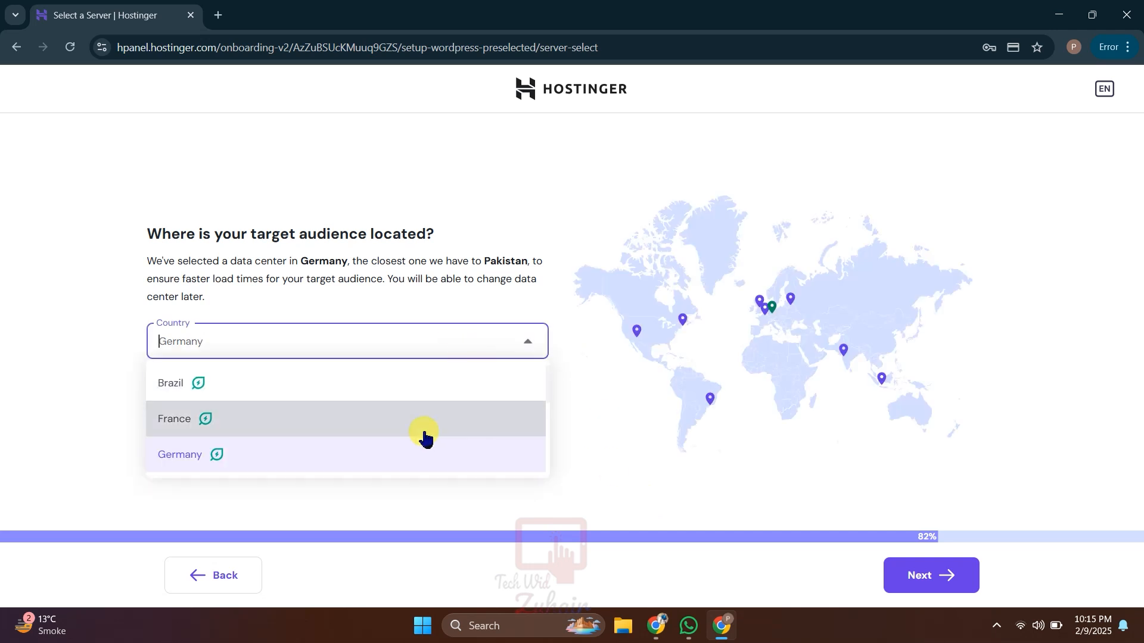
{"action": "left_click", "coordinate": [392, 468]}
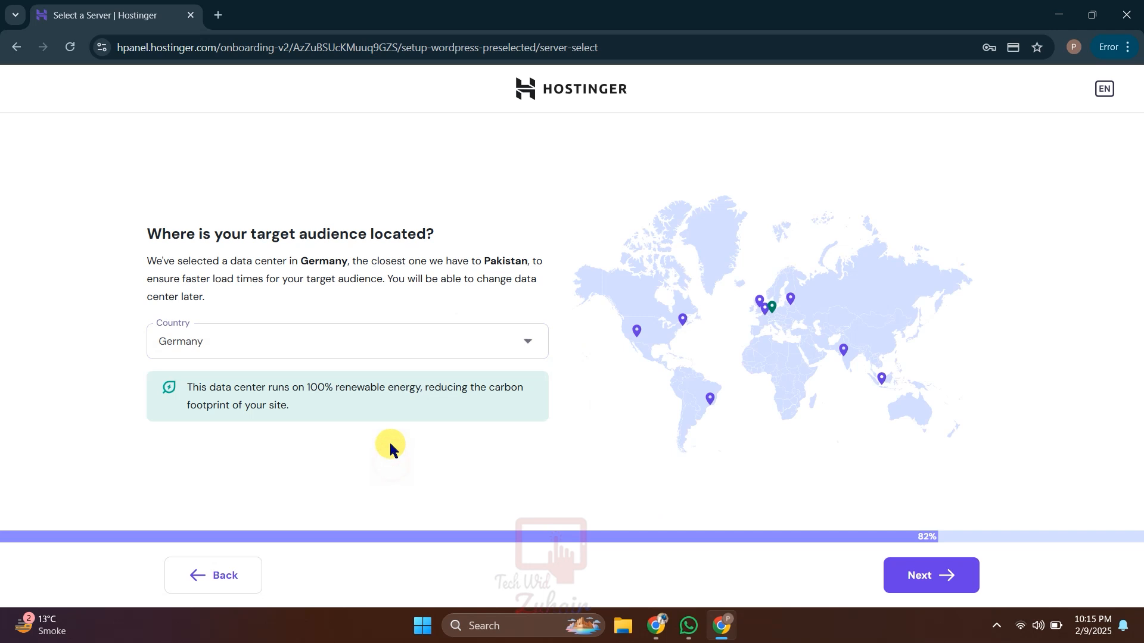
{"action": "left_click", "coordinate": [340, 340]}
{"action": "scroll", "coordinate": [340, 436], "scroll_direction": "down", "scroll_amount": 2}
{"action": "scroll", "coordinate": [340, 437], "scroll_direction": "down", "scroll_amount": 3}
{"action": "scroll", "coordinate": [337, 436], "scroll_direction": "up", "scroll_amount": 1}
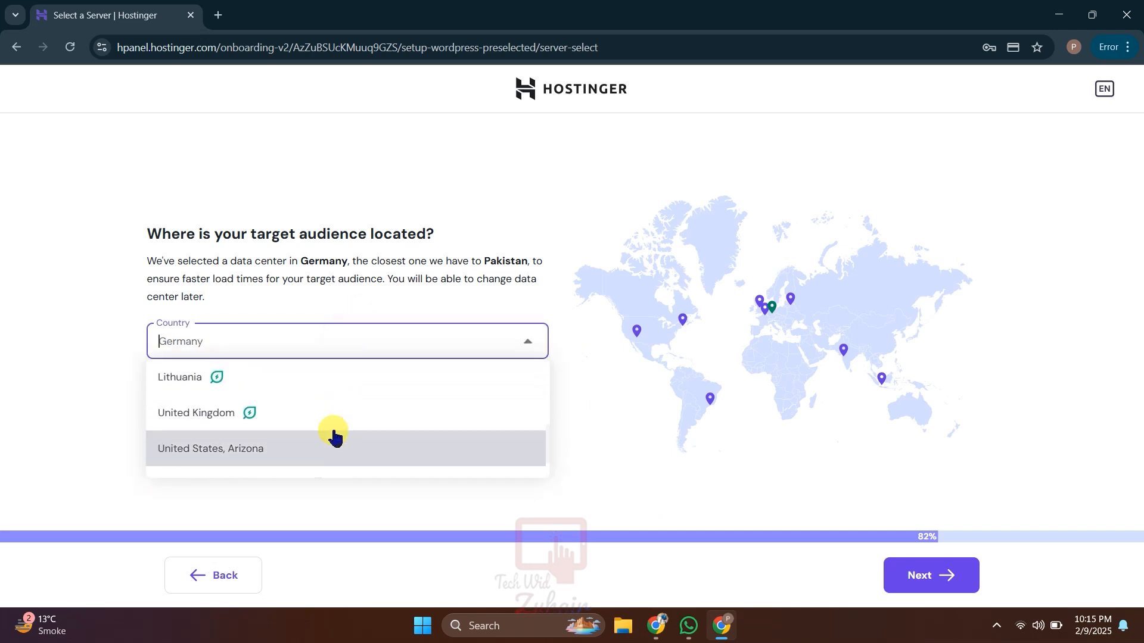
{"action": "left_click", "coordinate": [332, 436]}
{"action": "left_click", "coordinate": [328, 328]}
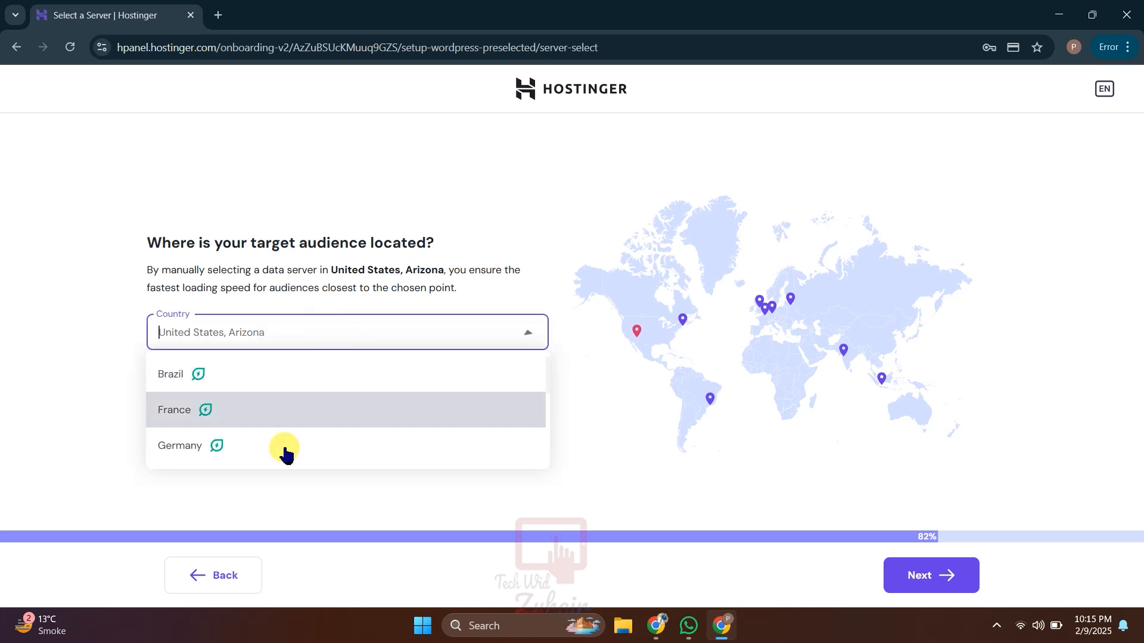
{"action": "left_click", "coordinate": [799, 388]}
{"action": "left_click", "coordinate": [932, 576]}
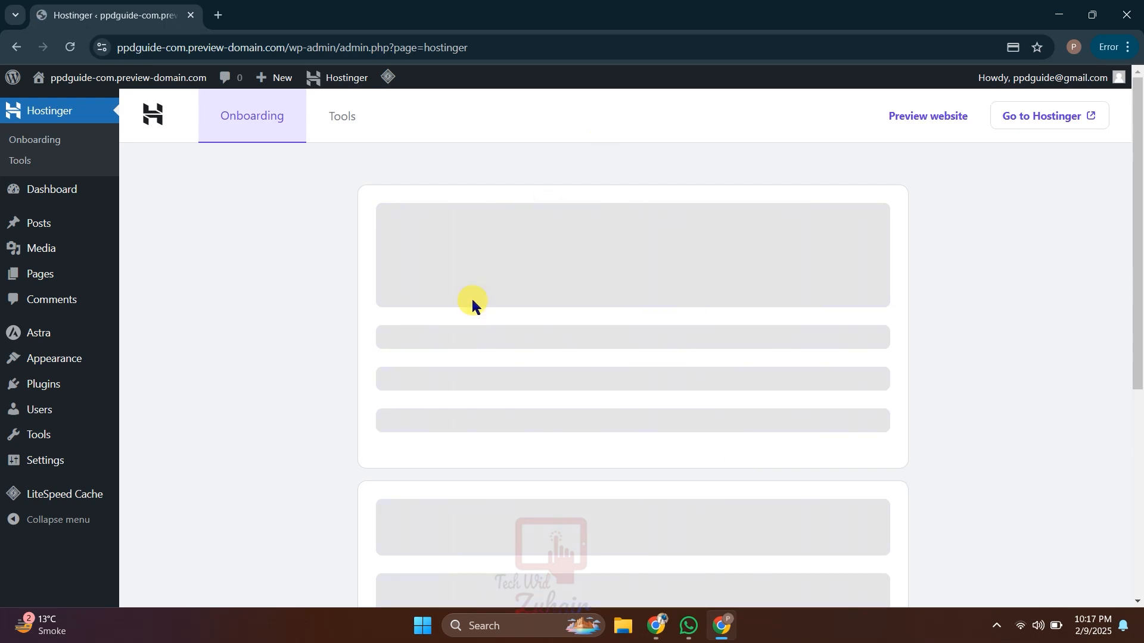
Follow the connect-on-hPanel link from the Hostinger onboarding page in wp-admin.
{"action": "left_click", "coordinate": [472, 305]}
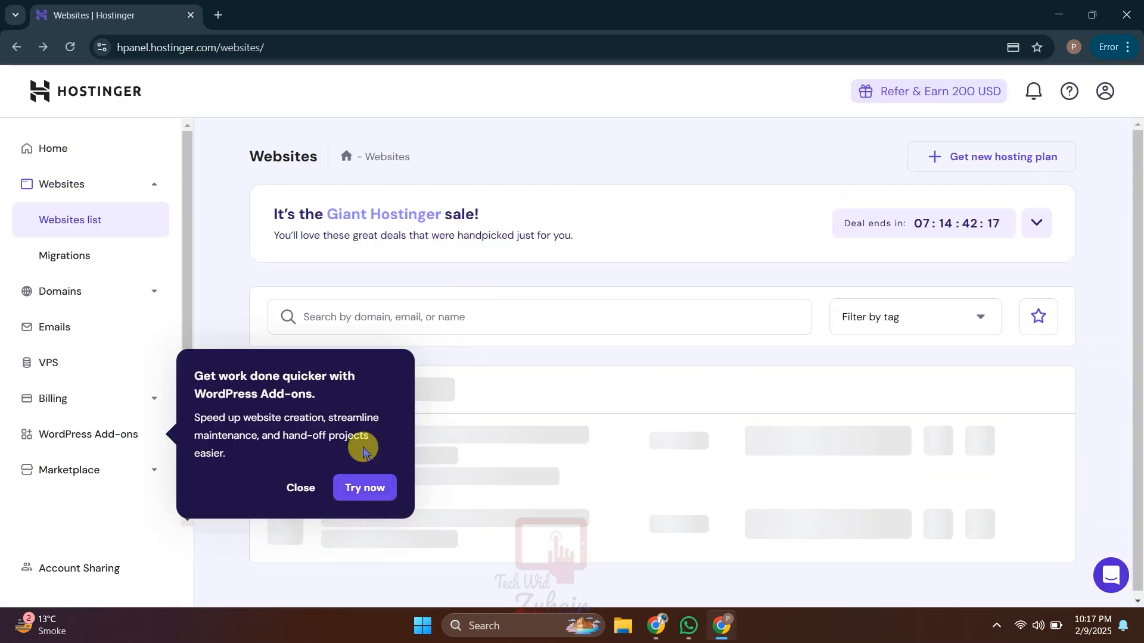
Dismiss the WordPress Add-ons and collaboration tips, then expand Billing in the sidebar.
{"action": "left_click", "coordinate": [301, 487]}
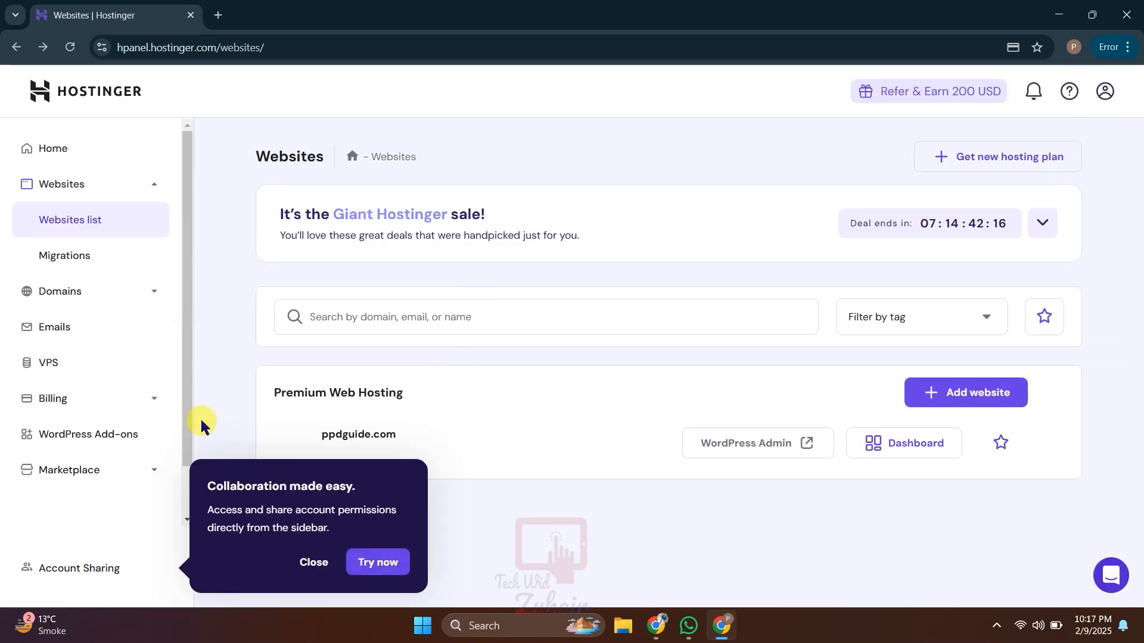
{"action": "left_click", "coordinate": [309, 559]}
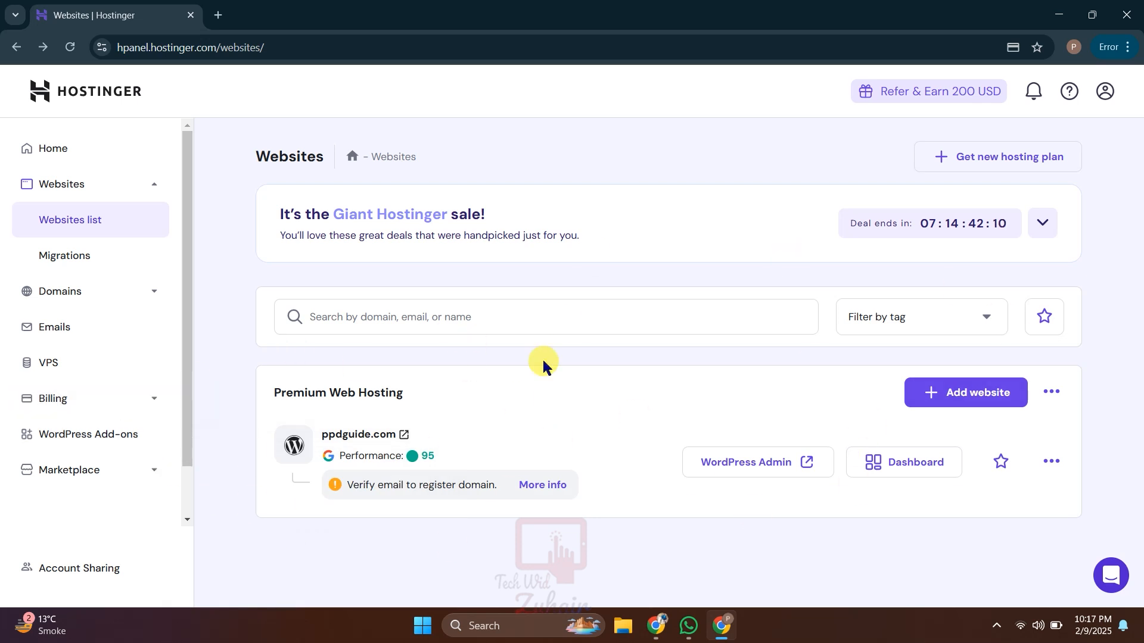
{"action": "left_click", "coordinate": [125, 398]}
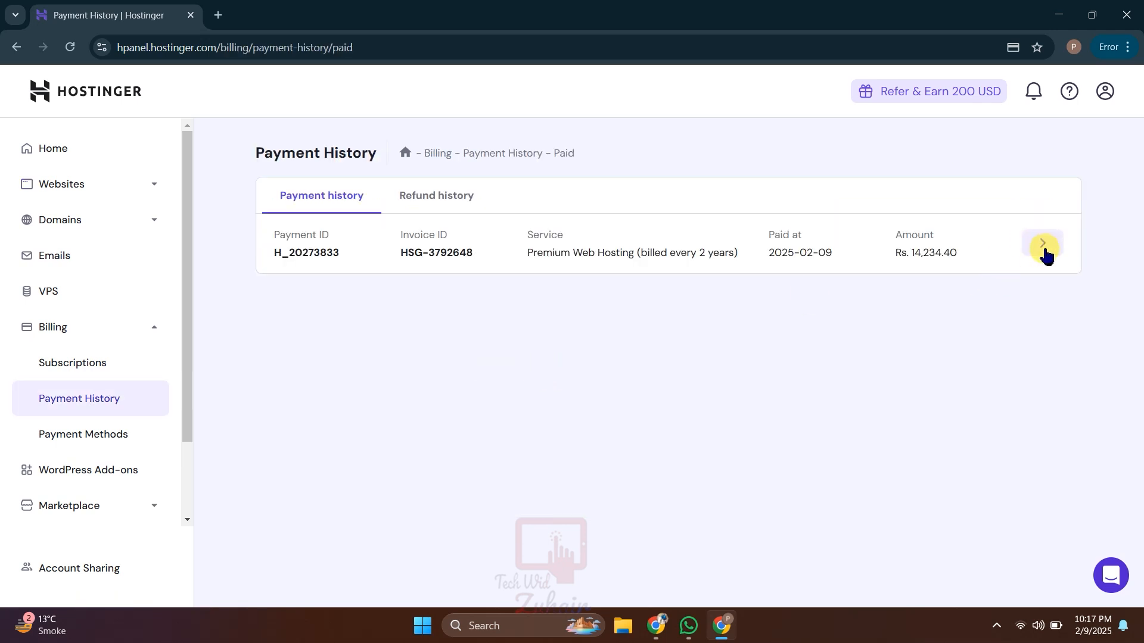
Download the Premium Web Hosting invoice, then dismiss the Add-ons and collaboration tips.
{"action": "left_click", "coordinate": [1049, 256]}
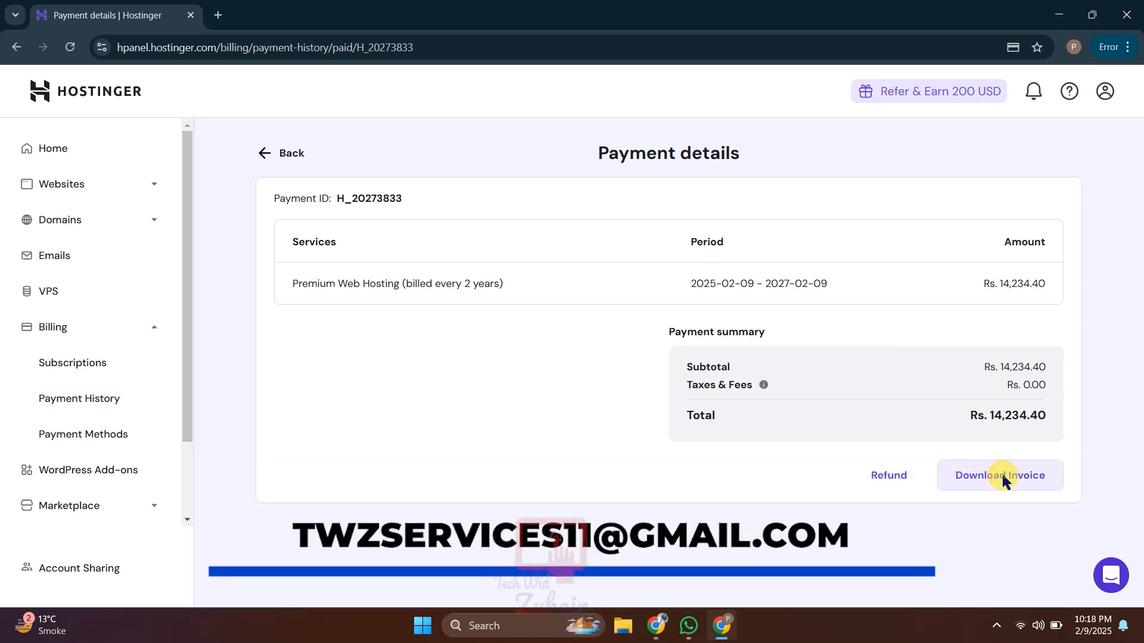
{"action": "left_click", "coordinate": [1006, 481]}
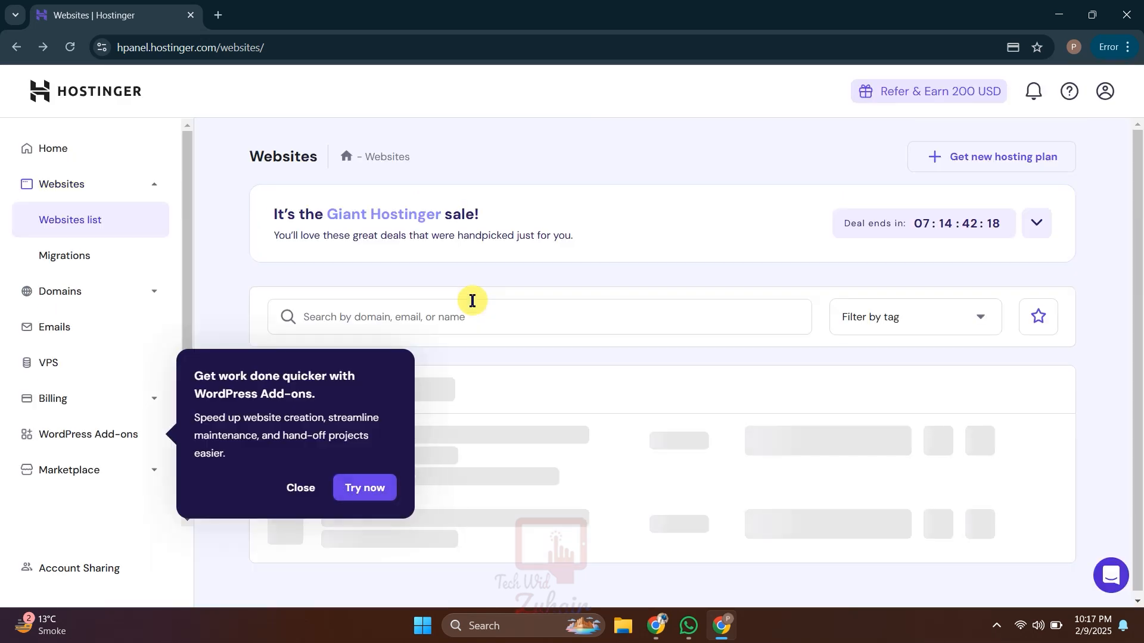
{"action": "left_click", "coordinate": [305, 488]}
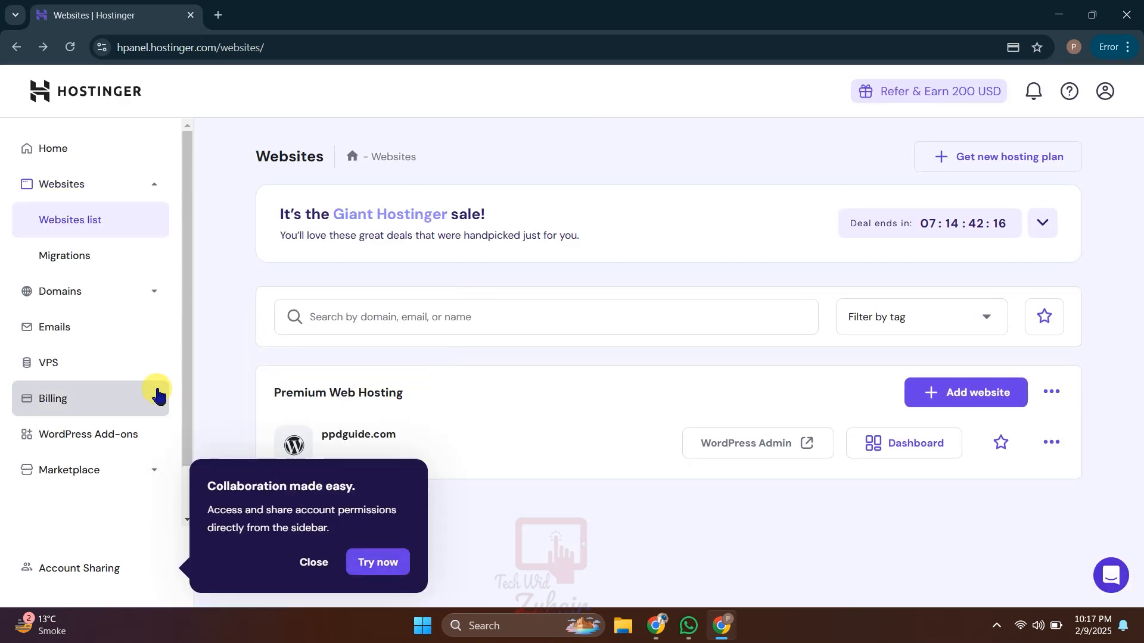
{"action": "left_click", "coordinate": [310, 559]}
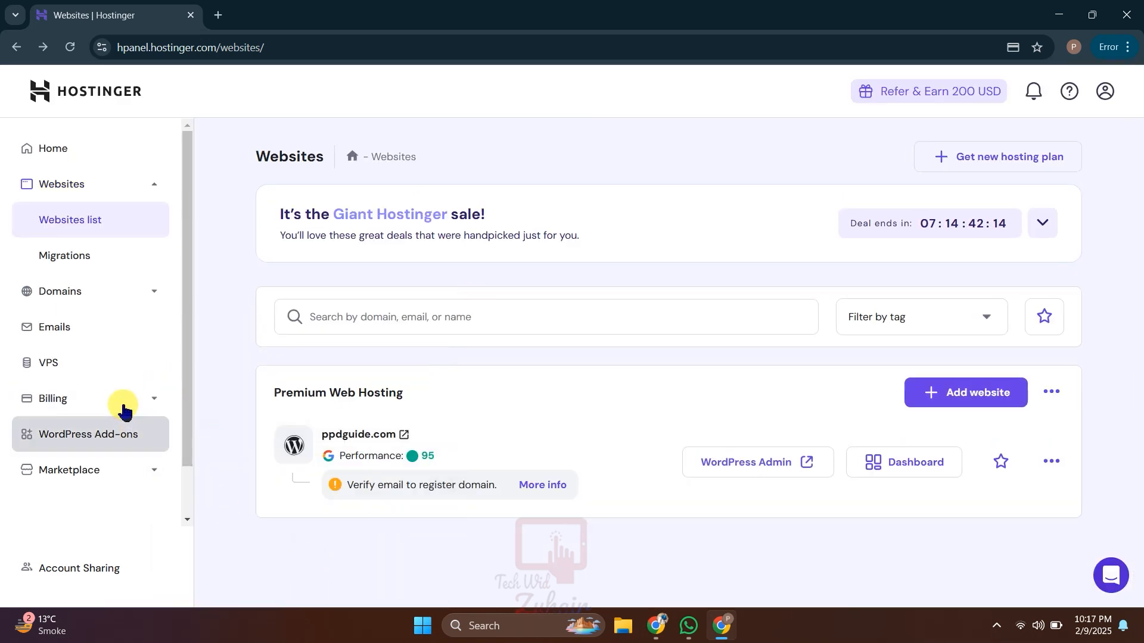